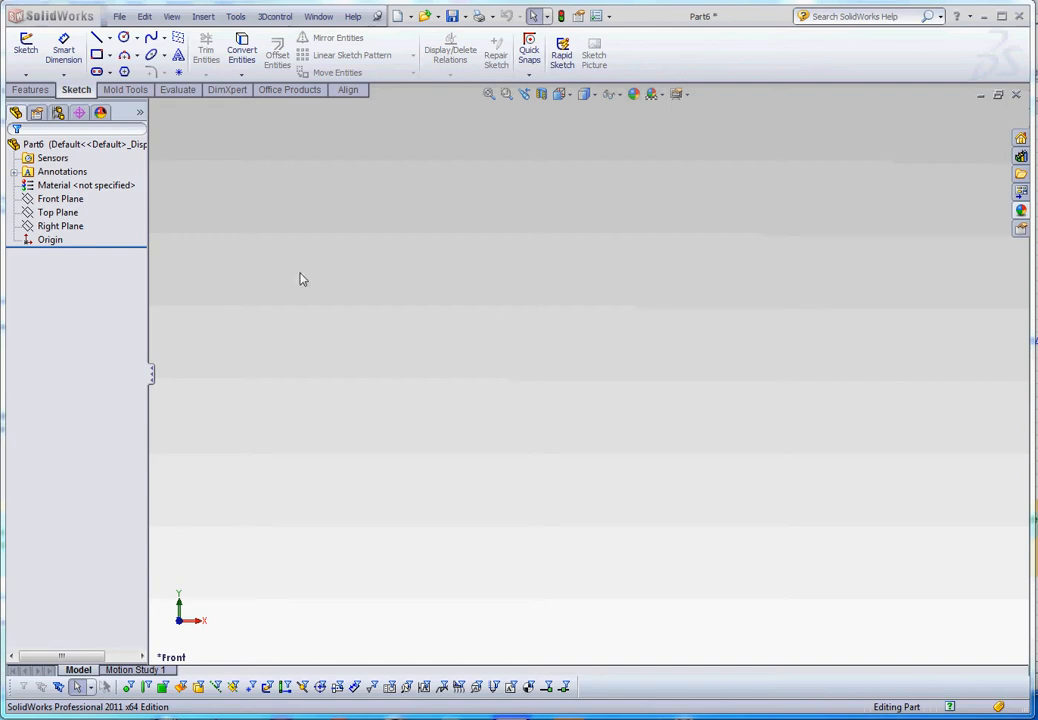
Start a new sketch on the Front Plane
click(55, 200)
click(227, 213)
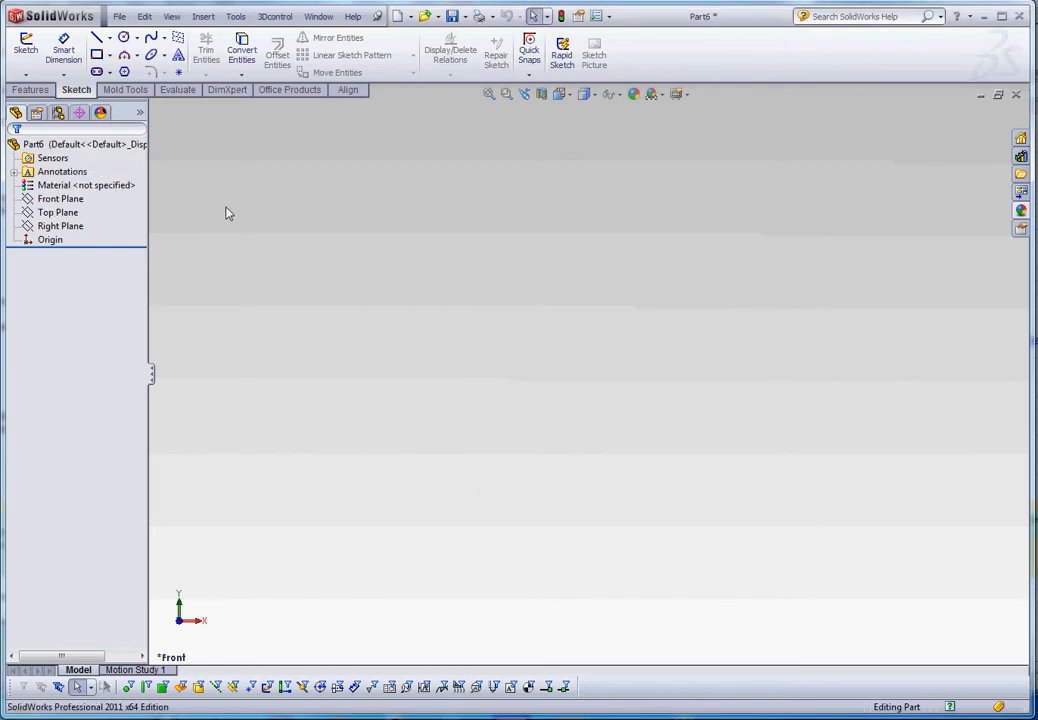
click(25, 48)
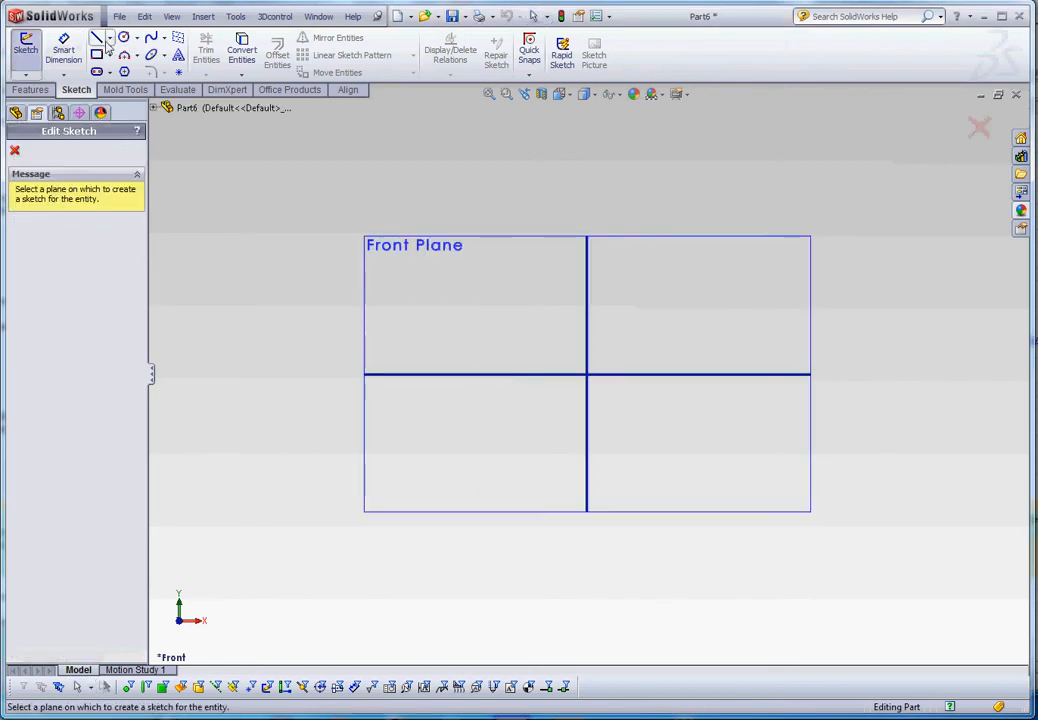
click(471, 270)
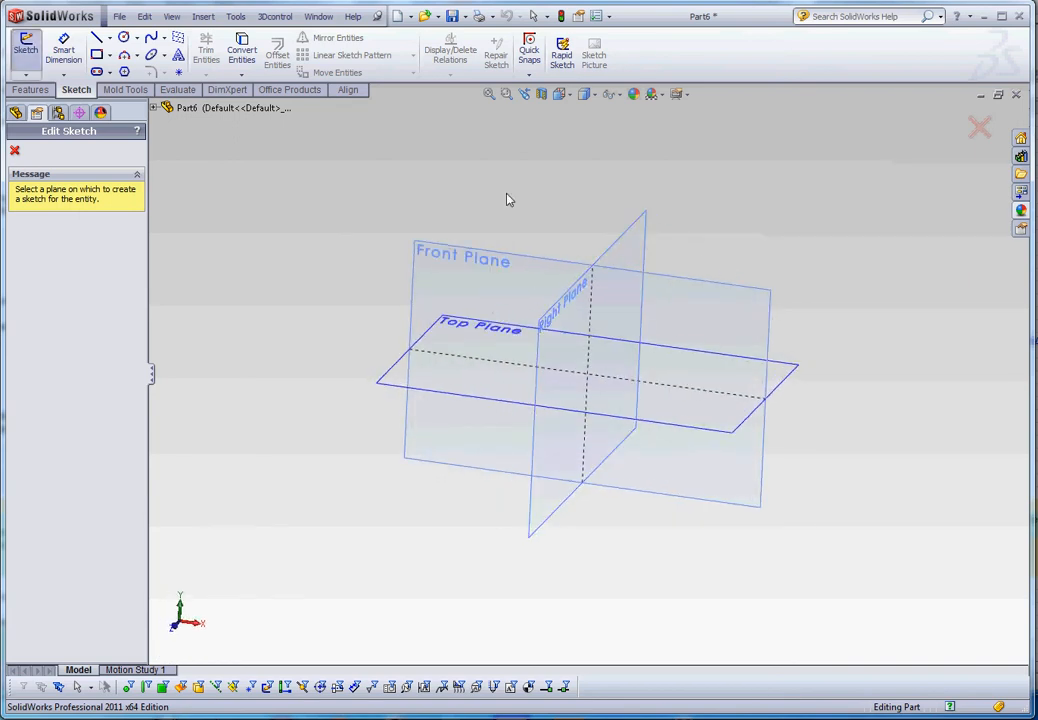
click(504, 261)
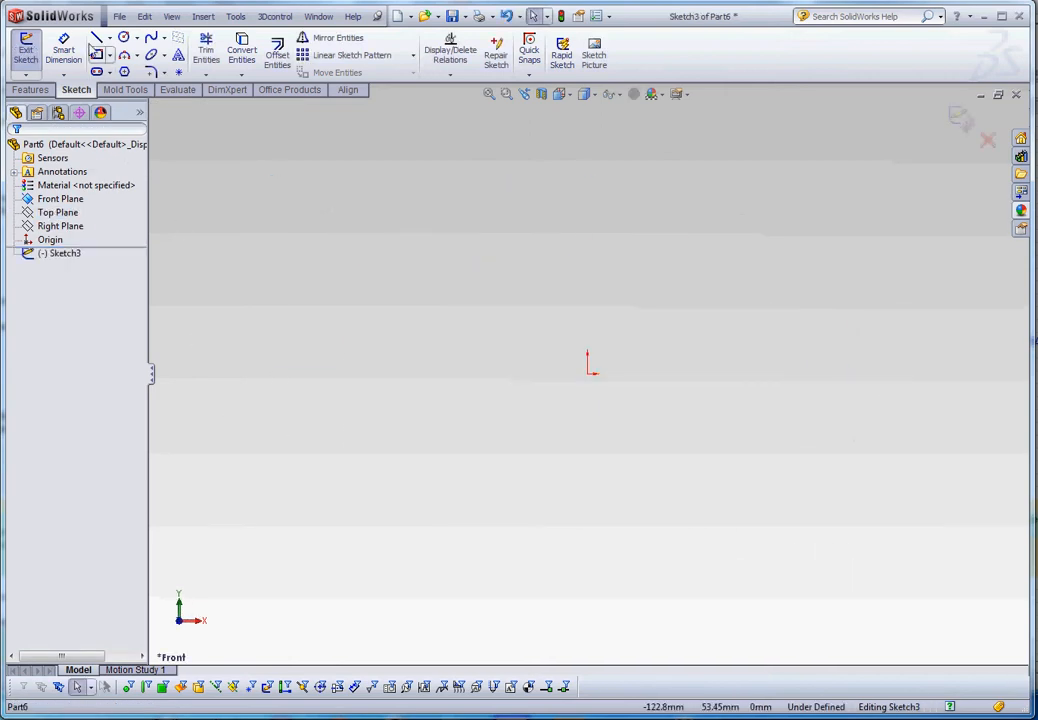
Sketch a vertical centerline about 67 mm long upward from the origin
click(109, 38)
click(120, 69)
click(591, 372)
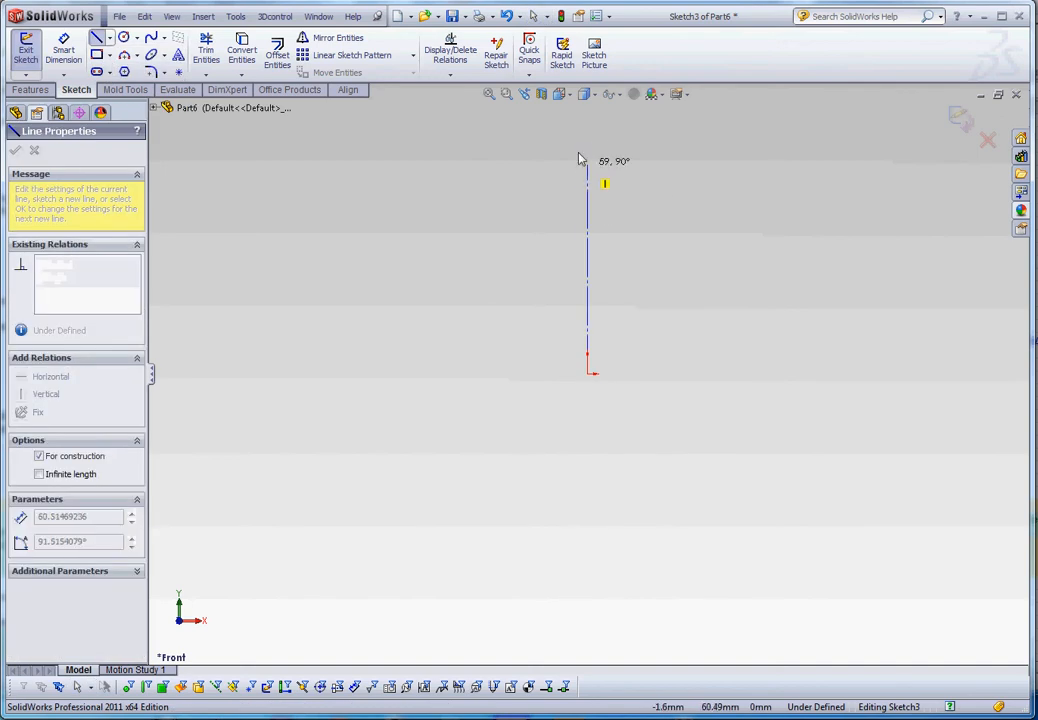
double_click(588, 137)
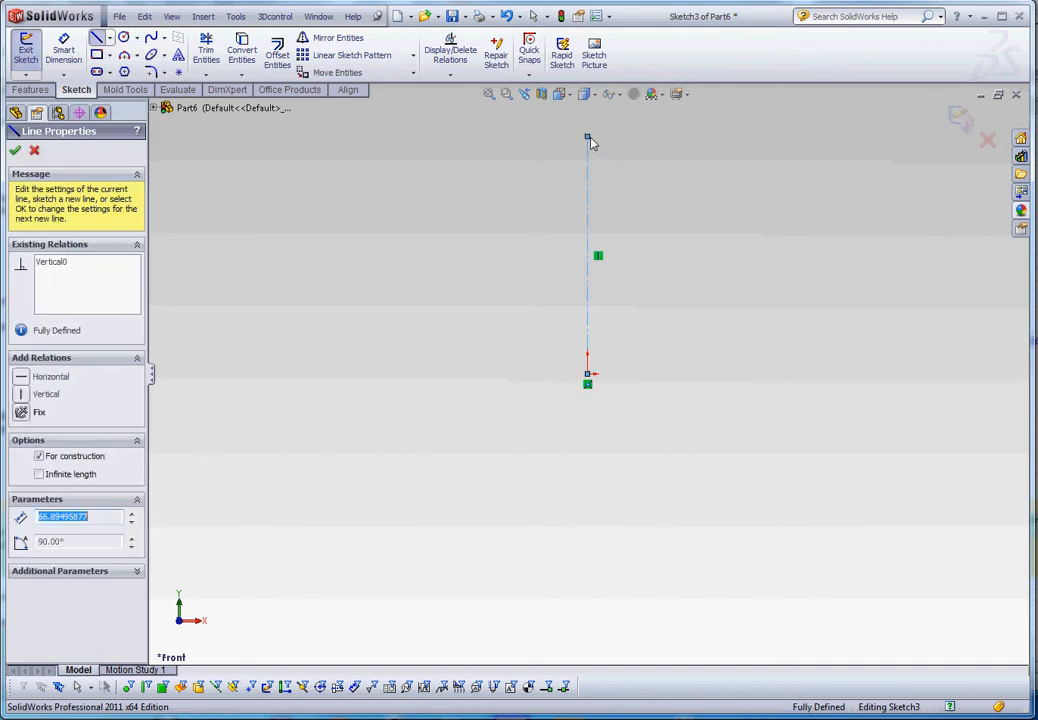
key(Escape)
Dimension the vertical centerline's length and set it to 100 mm
click(63, 50)
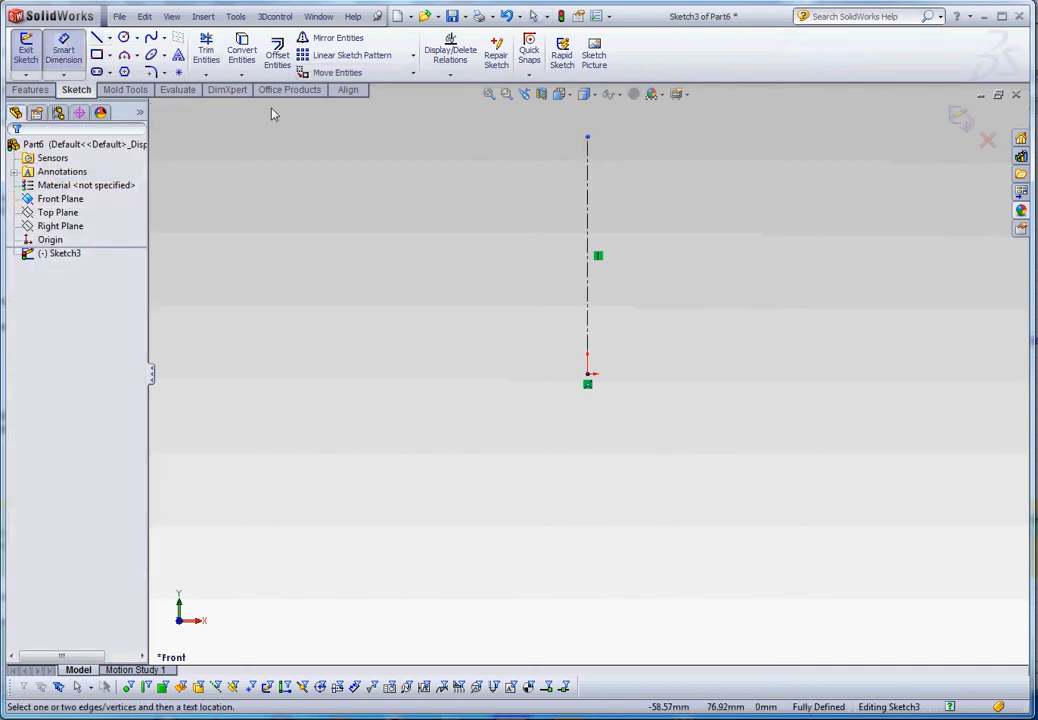
click(587, 232)
click(498, 245)
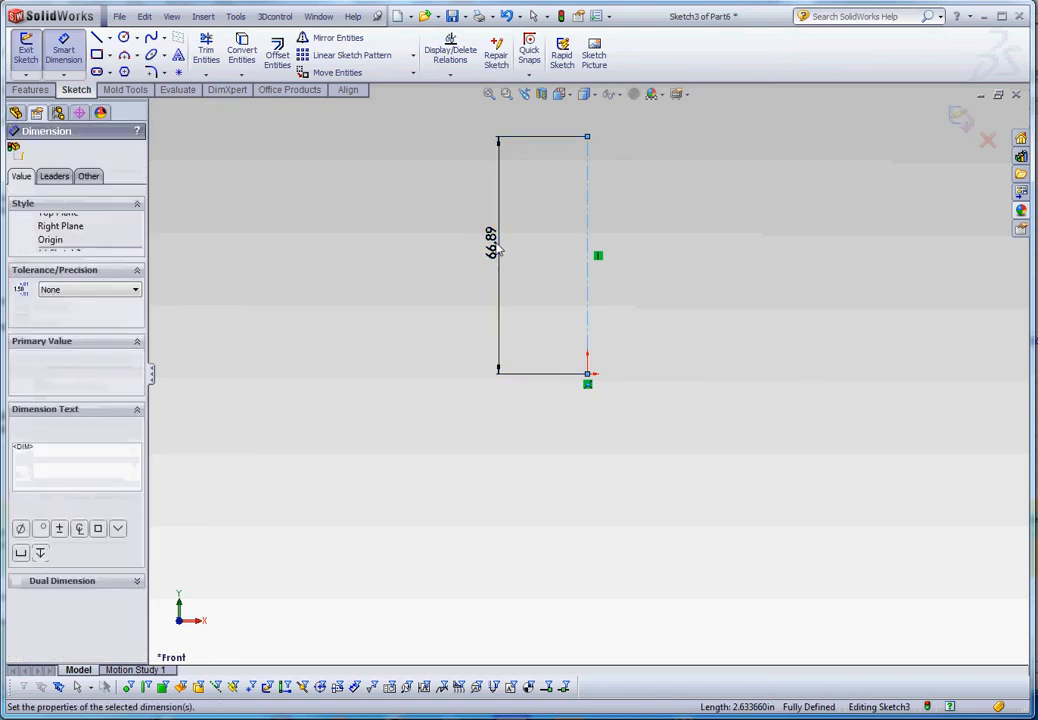
text(100)
key(Return)
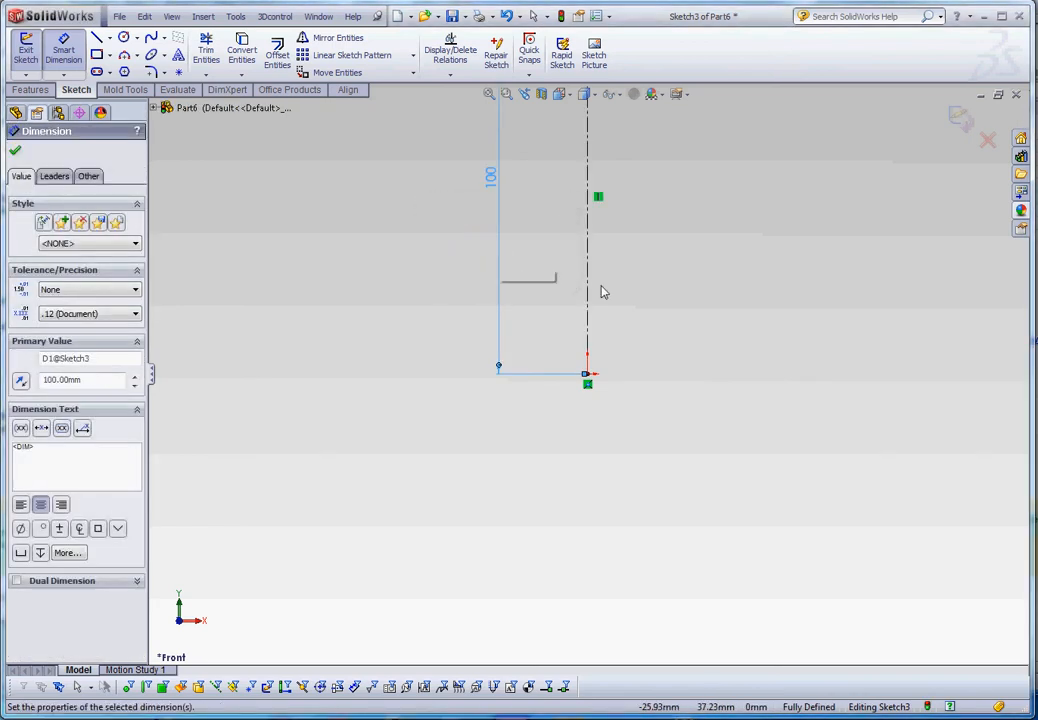
scroll(605, 287, down, 4)
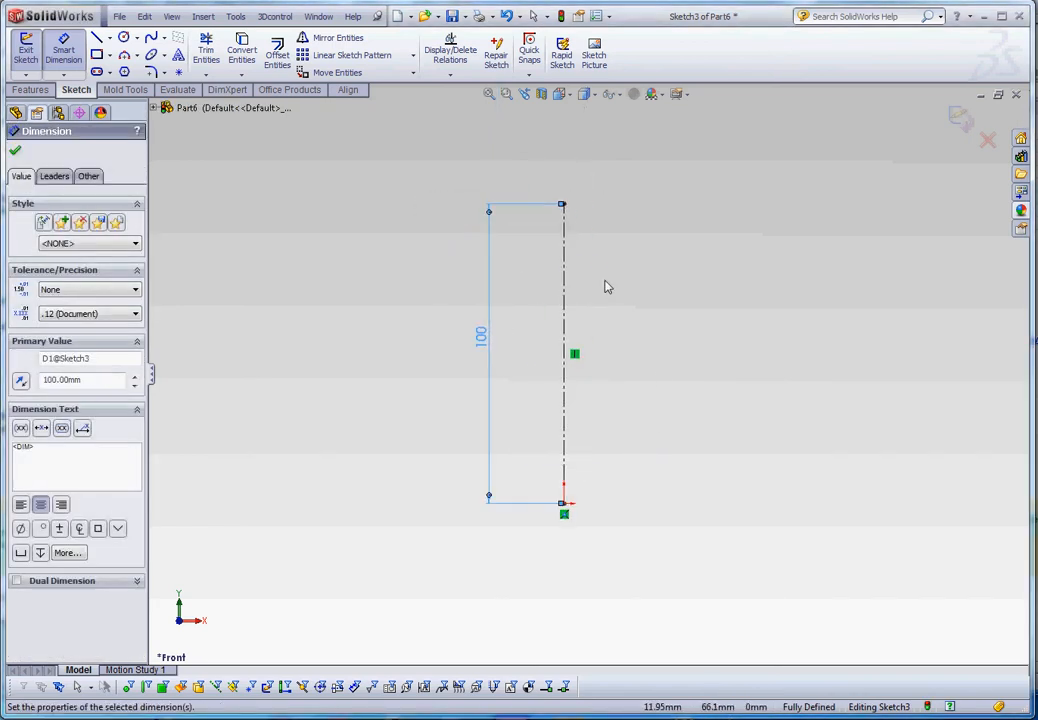
key(Escape)
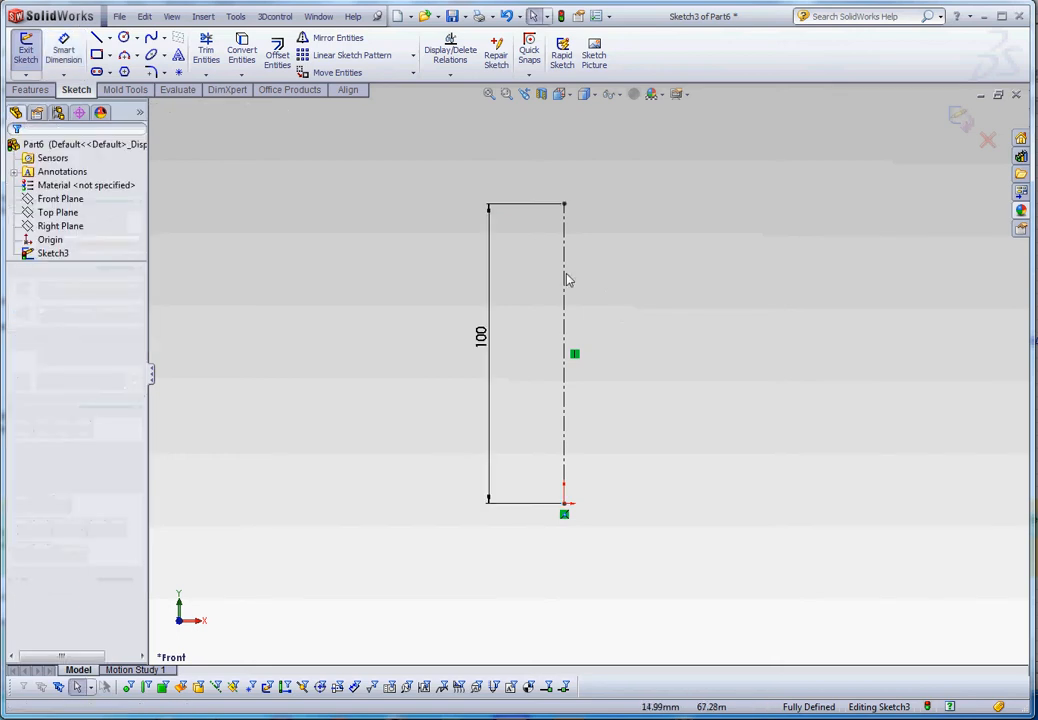
Sketch a horizontal line about 78 mm long below and to the right of the origin
click(96, 37)
click(570, 565)
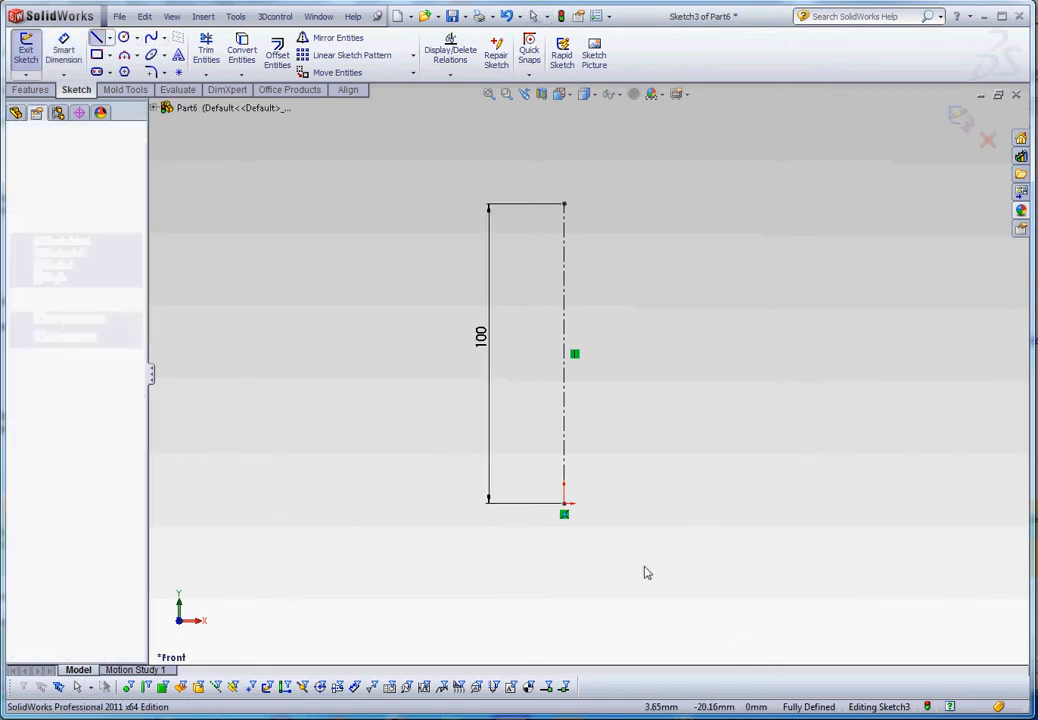
double_click(805, 566)
key(Escape)
Make the midpoint of the horizontal line coincident with the origin
click(718, 568)
right_click(718, 568)
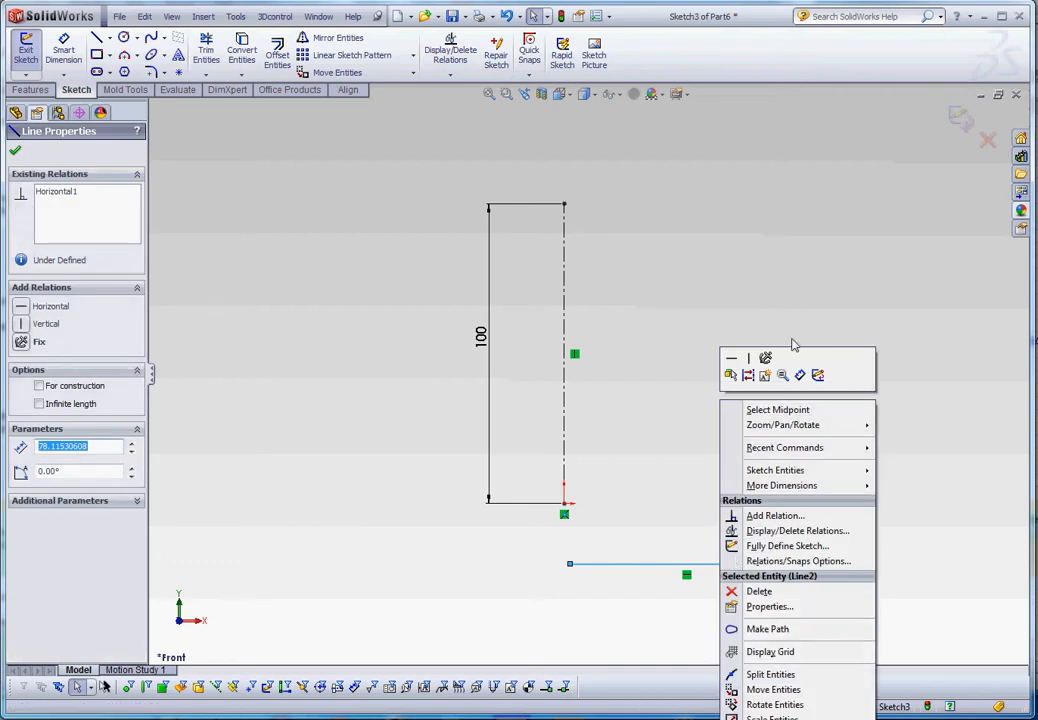
click(779, 411)
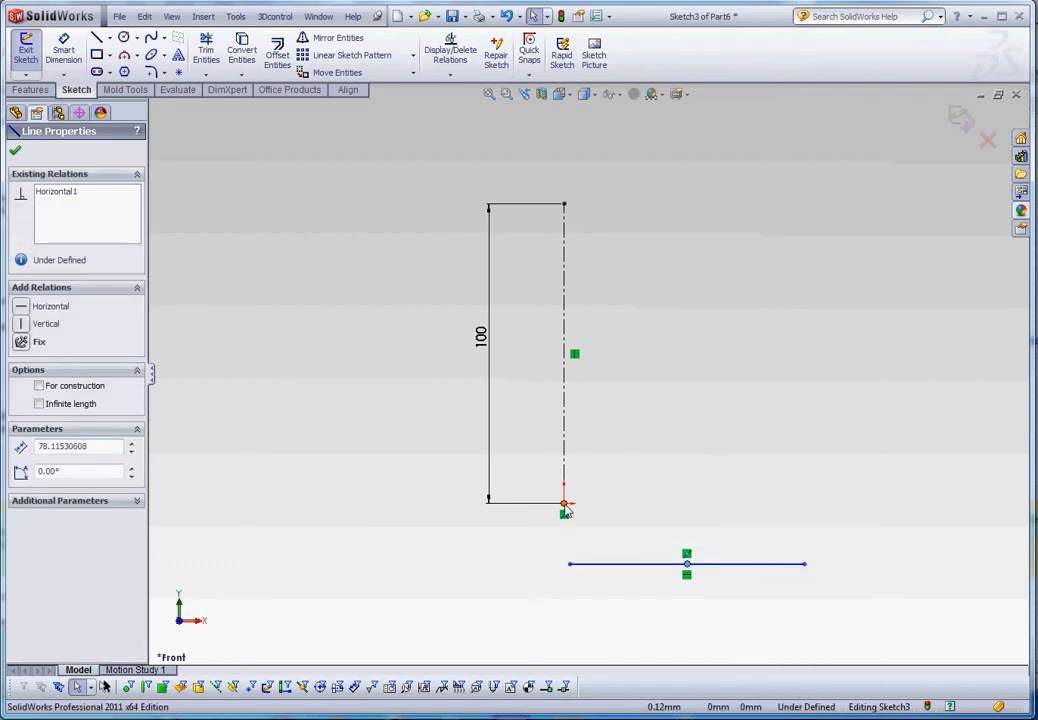
ctrl+click(564, 505)
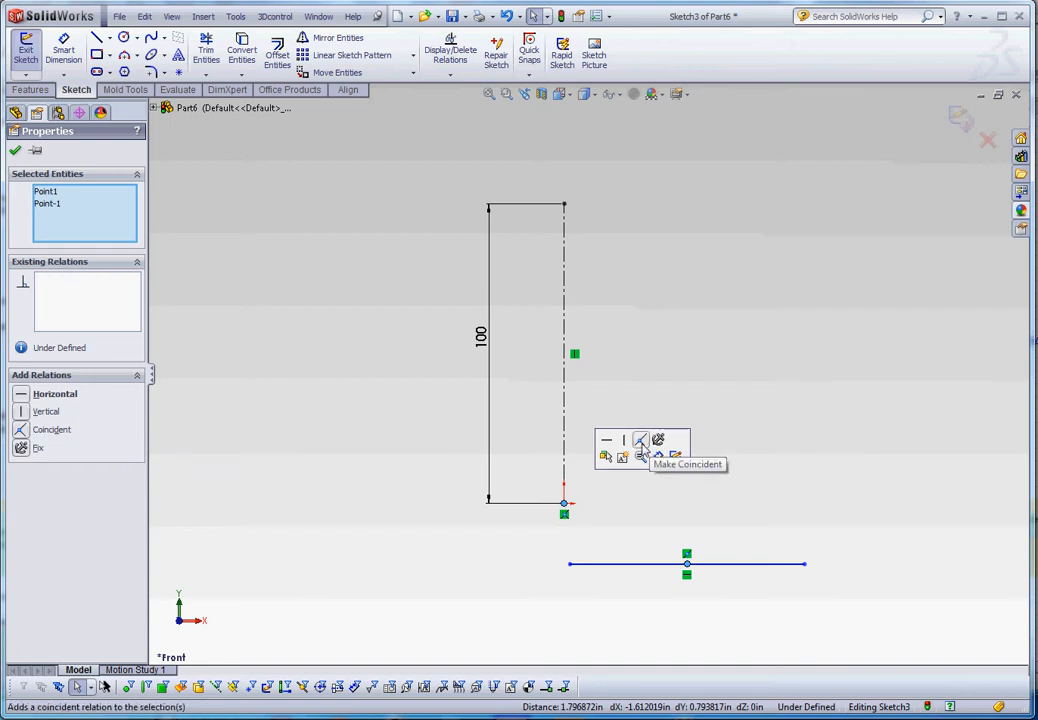
click(641, 447)
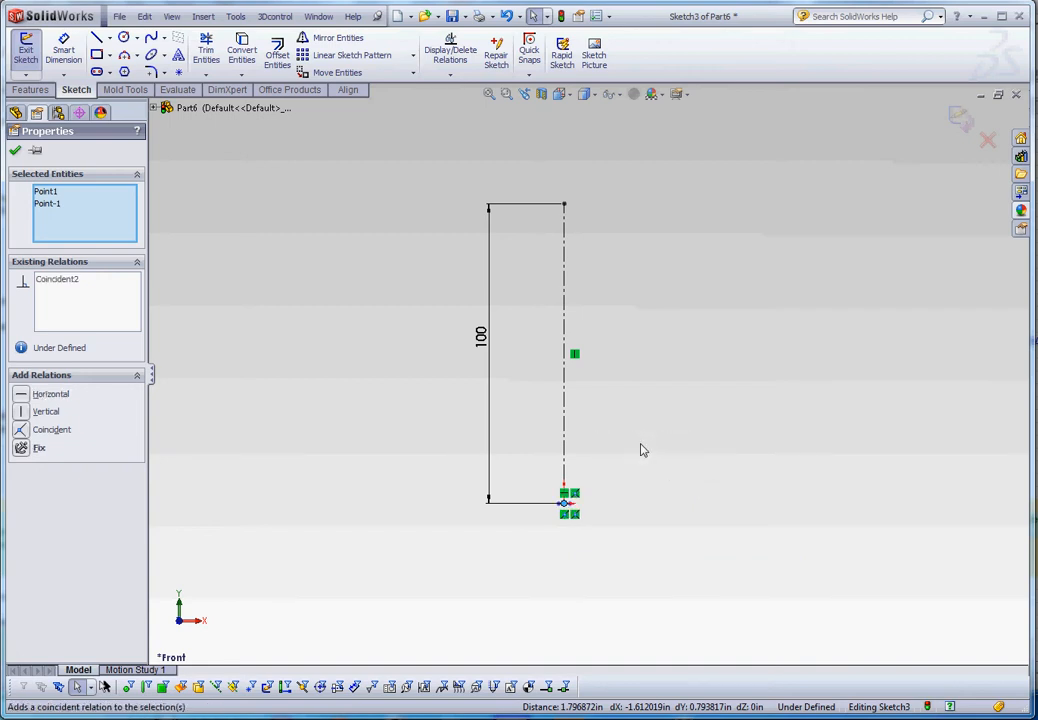
click(595, 524)
Stretch the horizontal line by its right endpoint until that point lies about 43 mm from the origin
scroll(574, 508, down, 2)
scroll(574, 508, up, 2)
mouse_move(540, 432)
mouse_down()
mouse_move(785, 452)
mouse_move(940, 448)
mouse_up()
scroll(783, 519, up, 6)
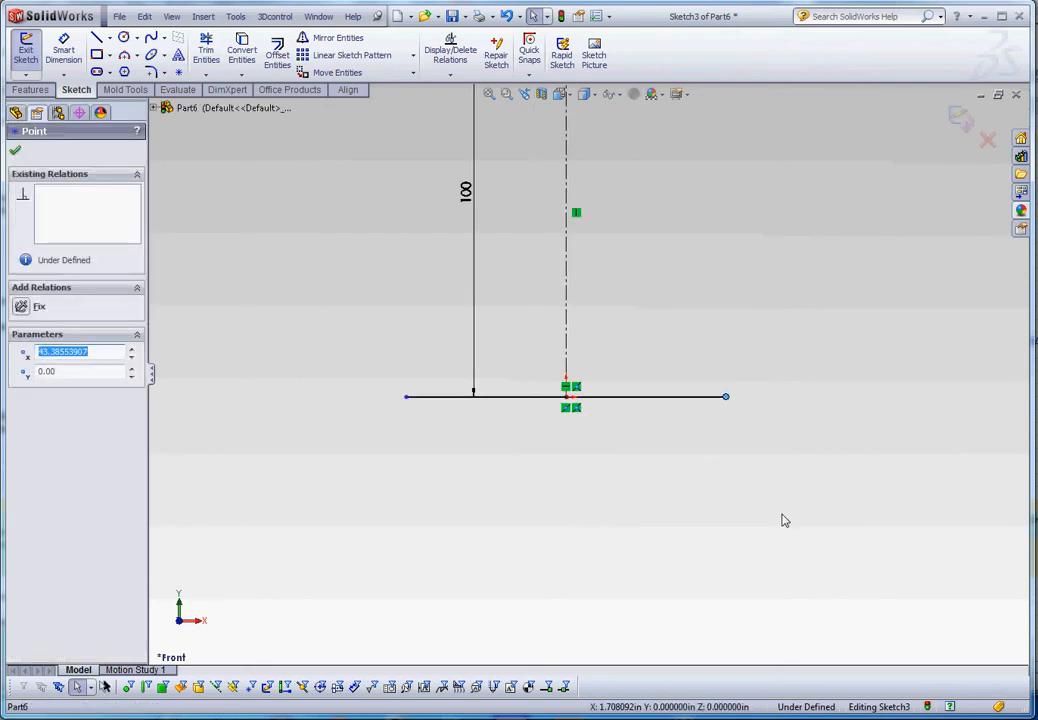
scroll(586, 327, down, 3)
scroll(637, 496, up, 4)
scroll(616, 387, down, 4)
scroll(577, 343, down, 2)
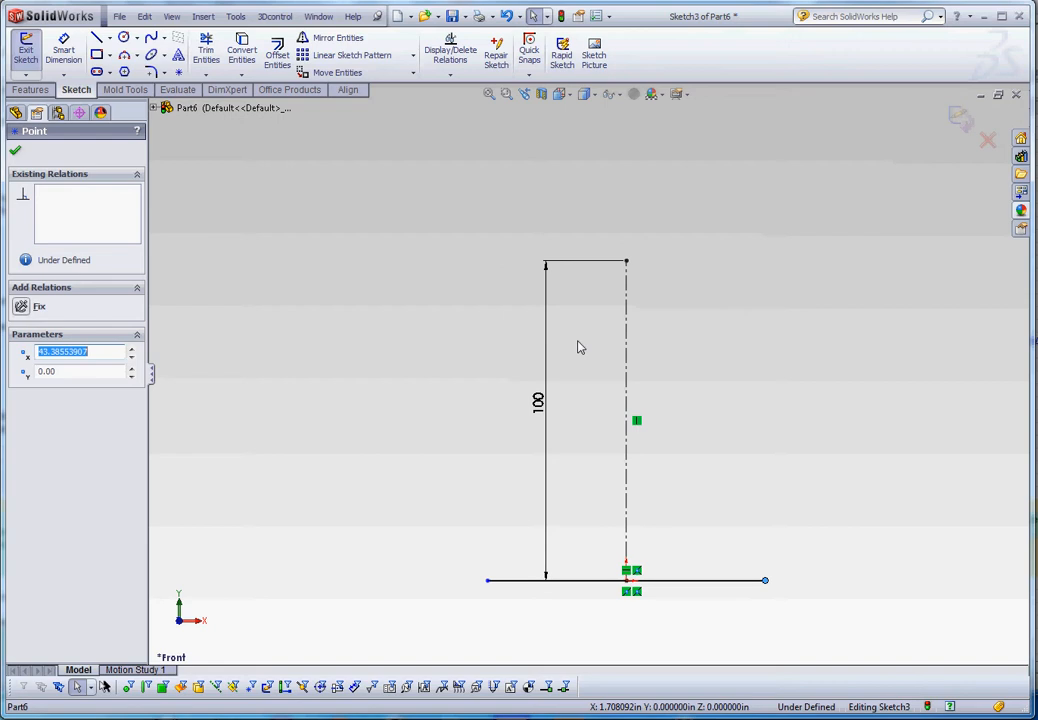
Adjust the horizontal line's left and right endpoints so the line spans about 92 mm, centred on the origin
click(746, 601)
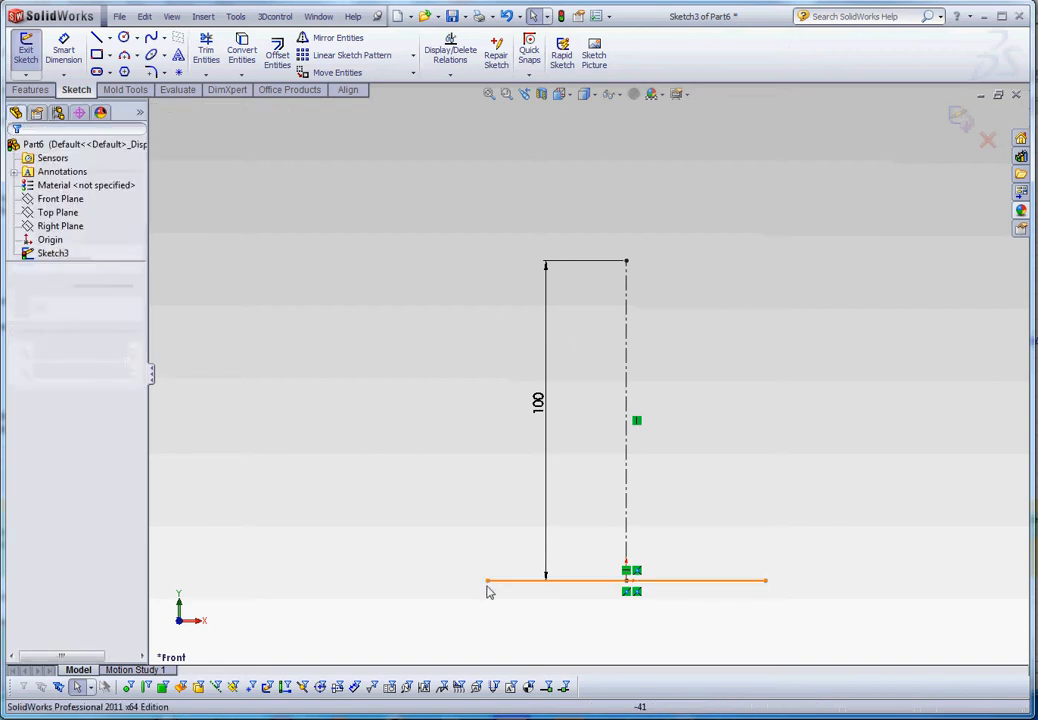
mouse_move(487, 581)
mouse_down()
mouse_move(408, 586)
mouse_move(537, 604)
mouse_move(491, 595)
mouse_up()
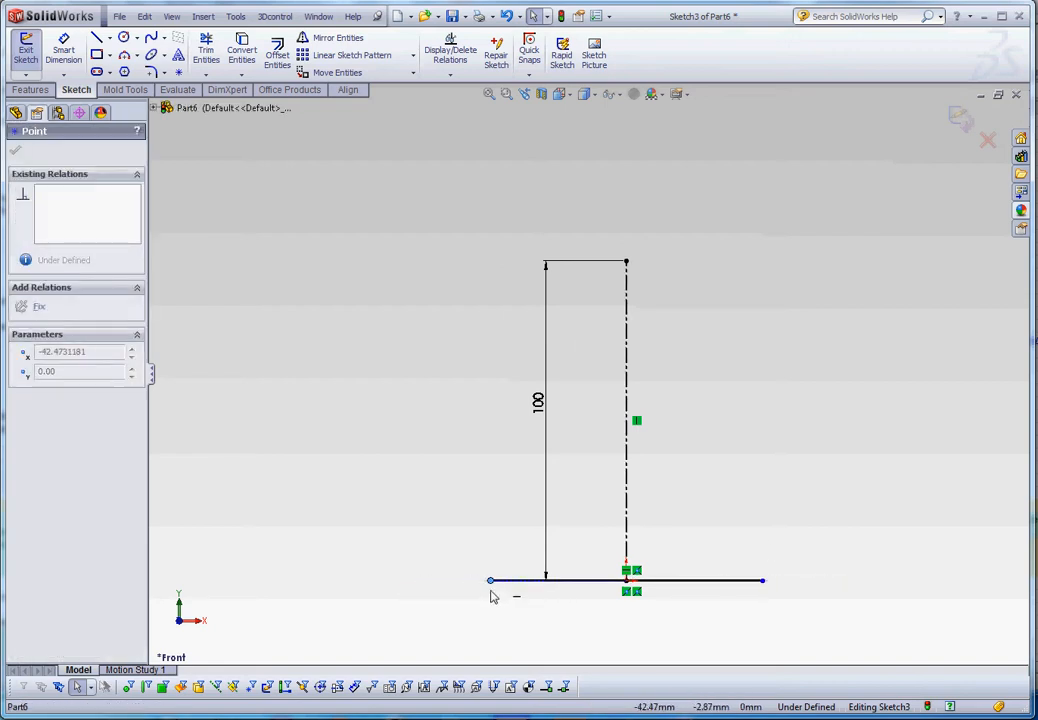
click(592, 620)
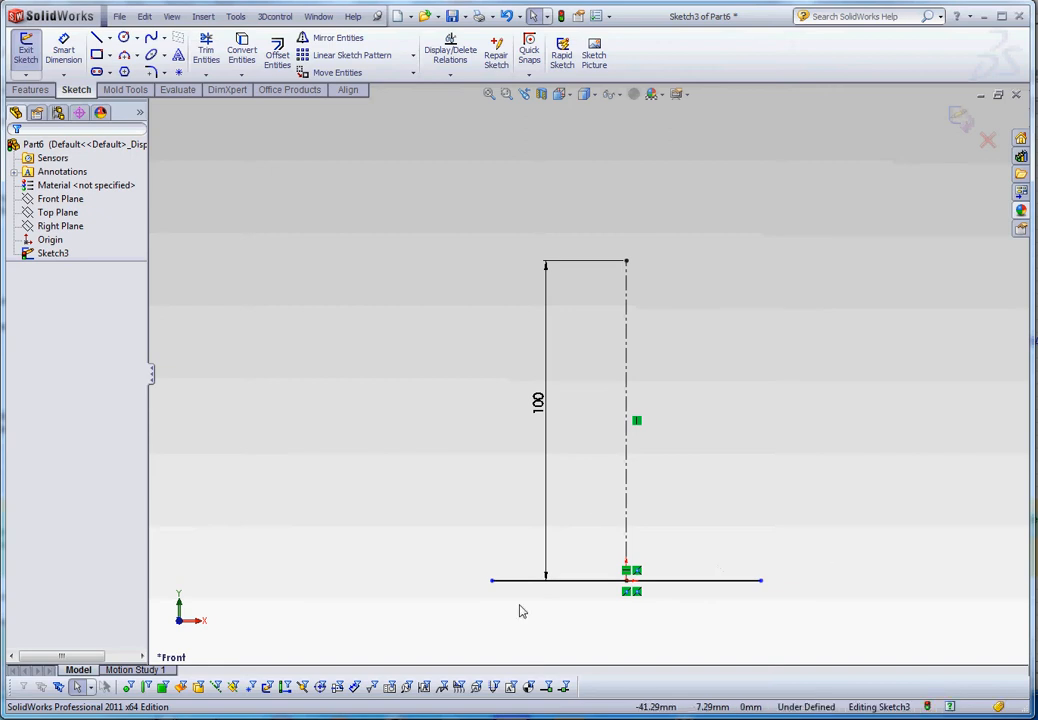
scroll(615, 545, up, 2)
scroll(612, 512, down, 5)
scroll(595, 356, down, 2)
scroll(605, 376, up, 2)
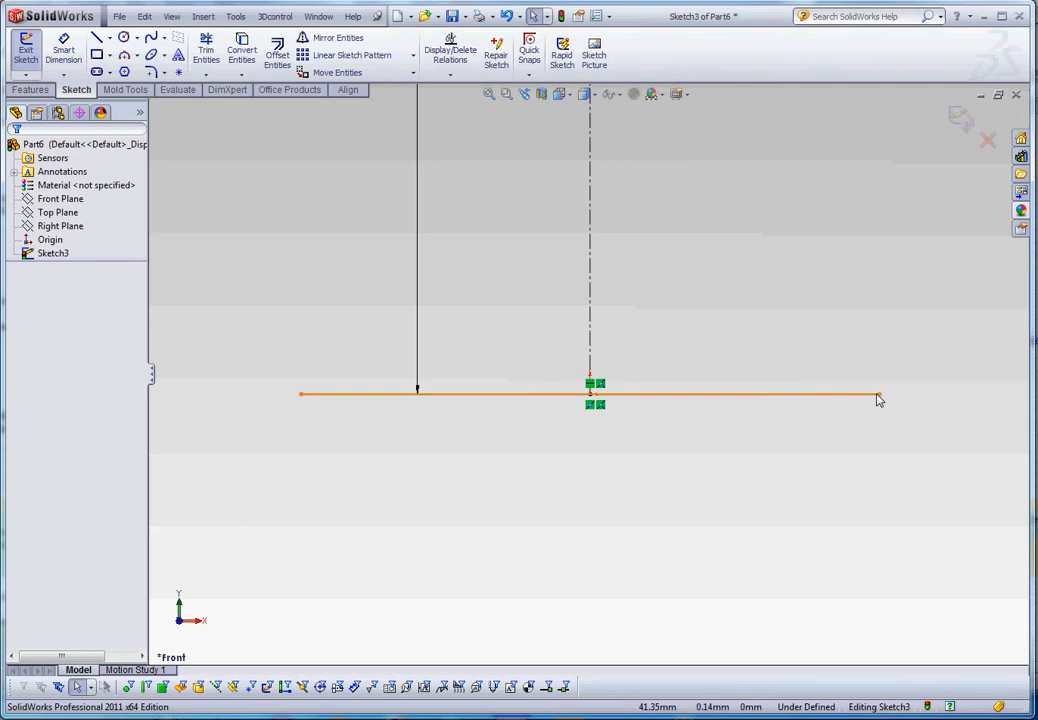
drag(880, 395, 906, 404)
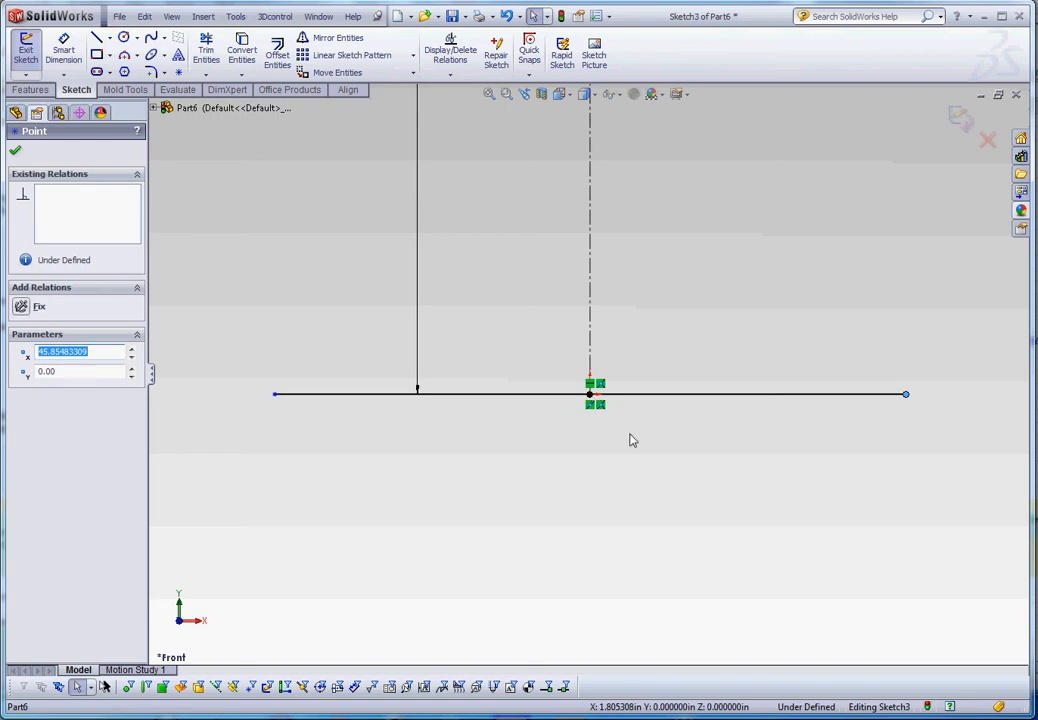
scroll(660, 498, up, 8)
scroll(639, 292, down, 2)
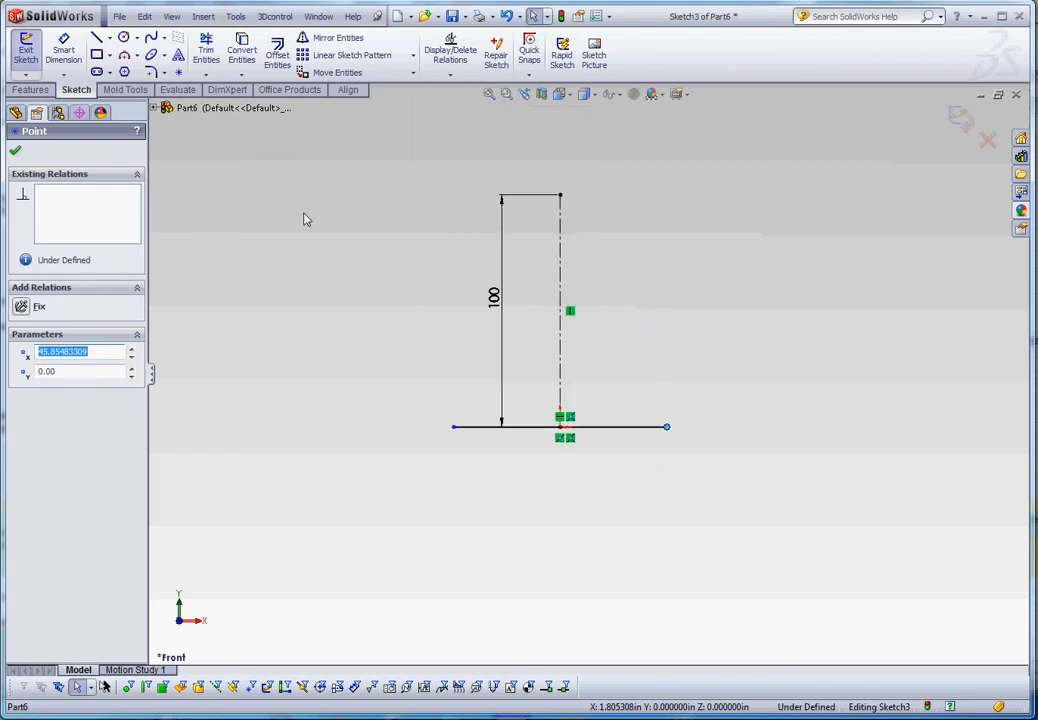
Offset the horizontal line upward by 10 mm
click(277, 53)
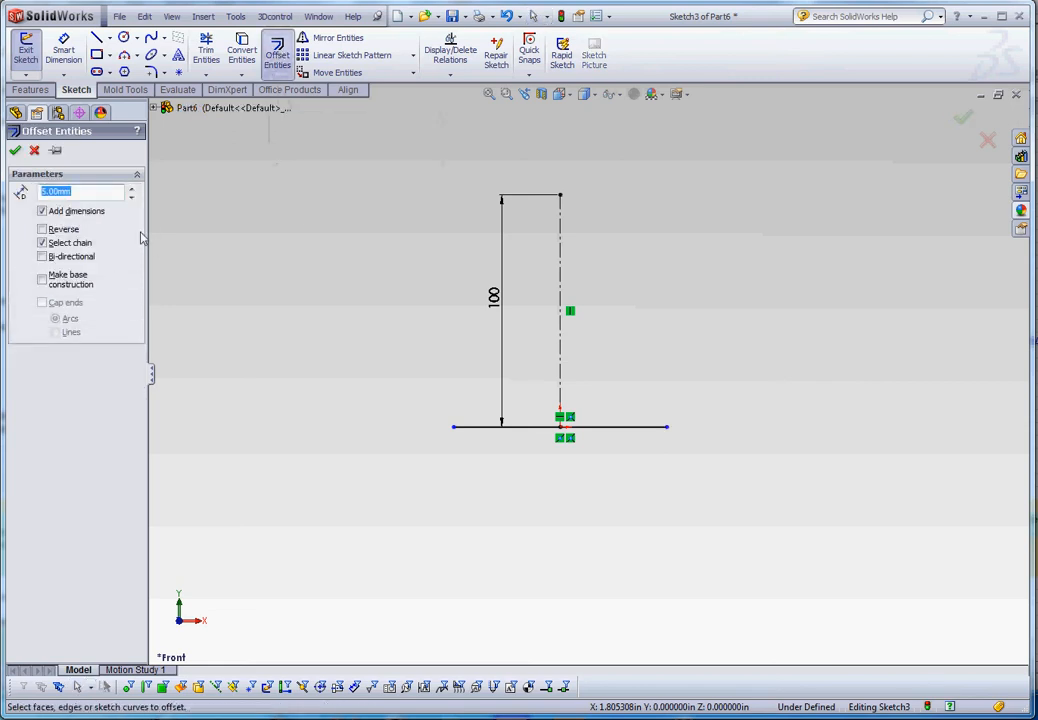
text(10)
key(Return)
click(612, 428)
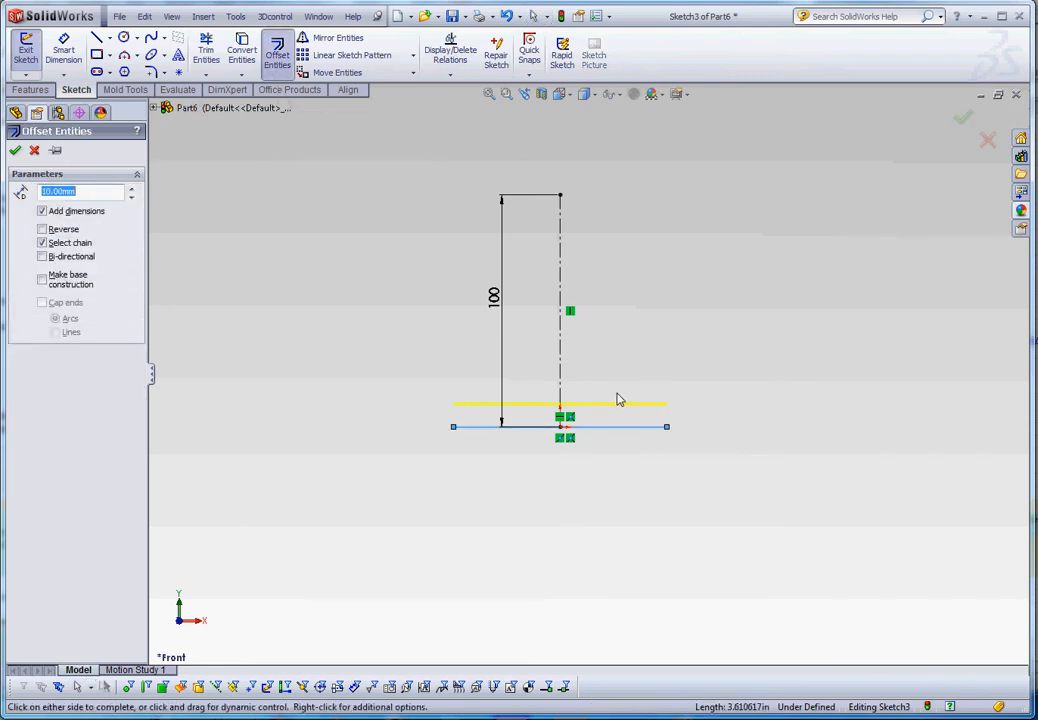
click(616, 398)
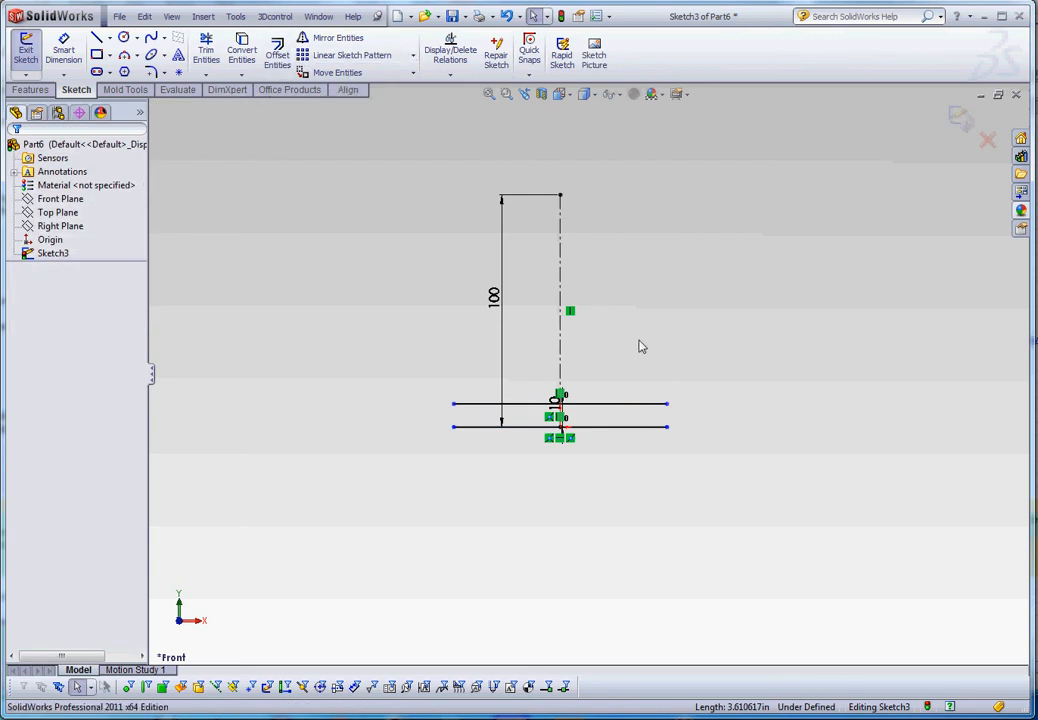
Offset the vertical centerline 5 mm to its right
key(Return)
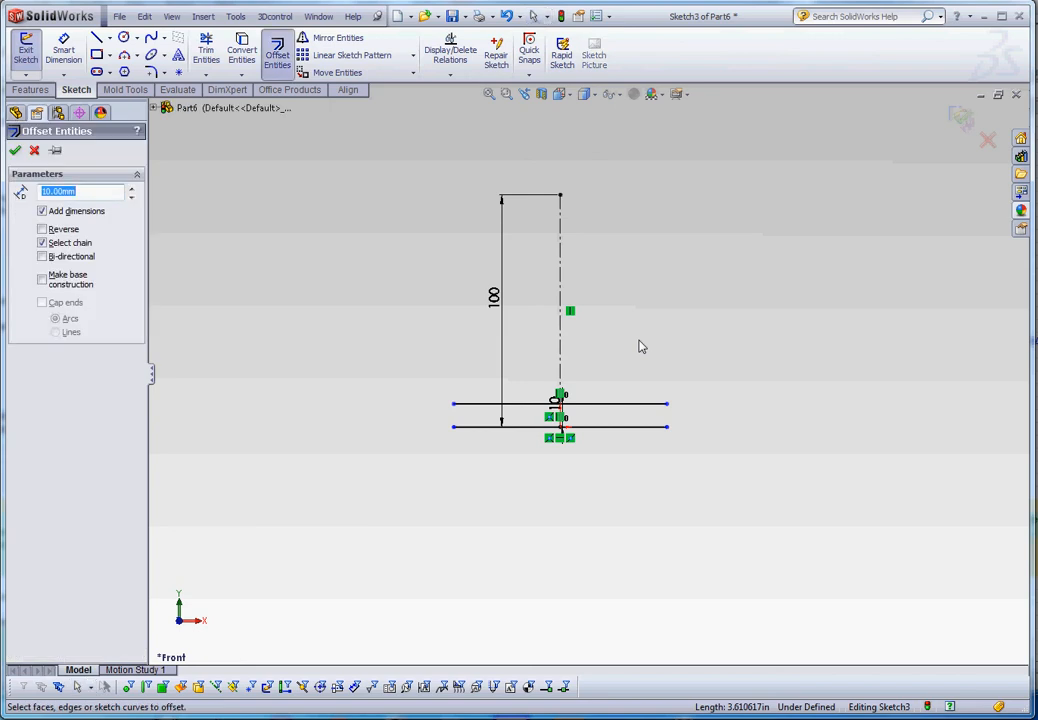
text(5)
key(Return)
click(559, 265)
click(581, 262)
click(560, 265)
key(Escape)
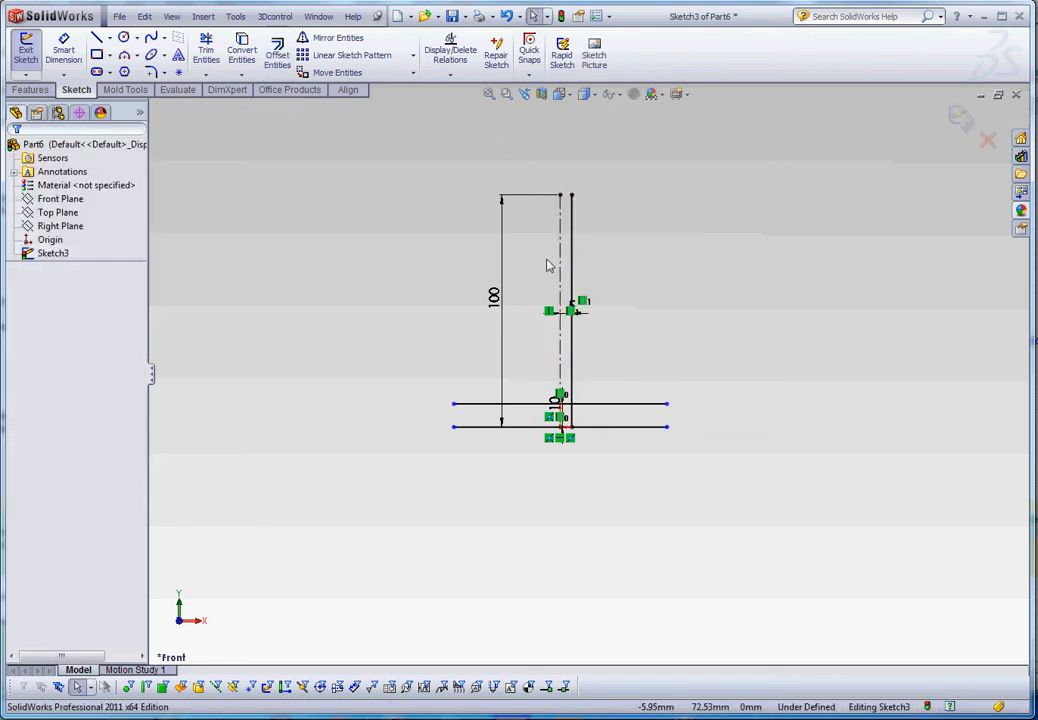
Offset the vertical centerline 5 mm to its left
key(Return)
click(560, 280)
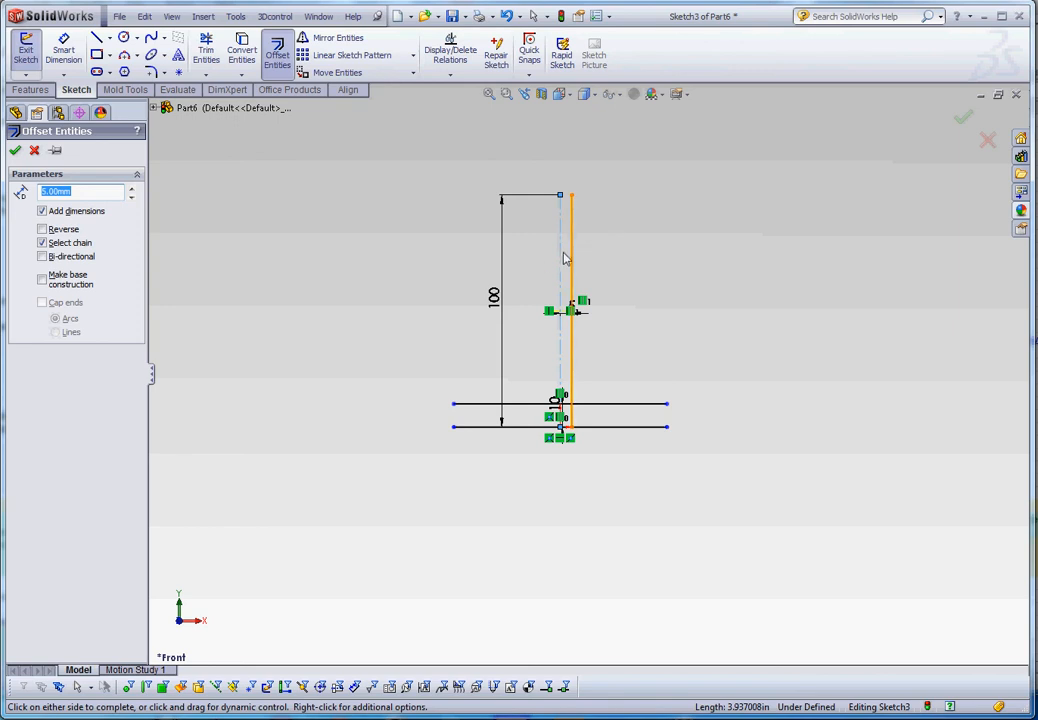
click(536, 265)
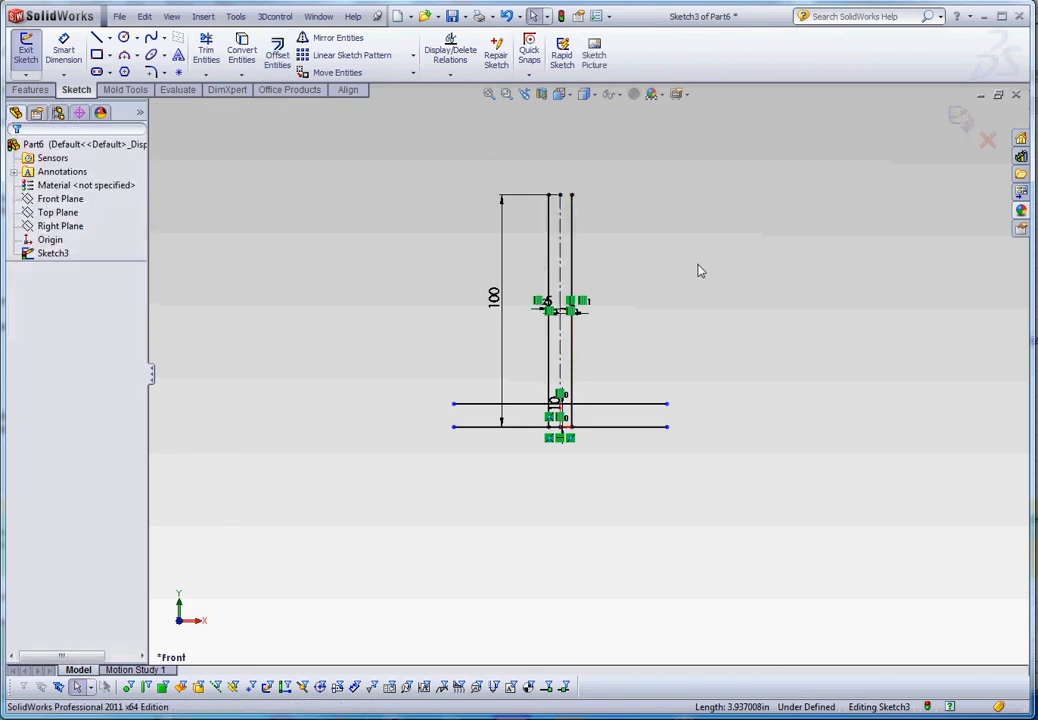
Draw lines closing both ends of the horizontal base strip and the top of the vertical strip
click(97, 38)
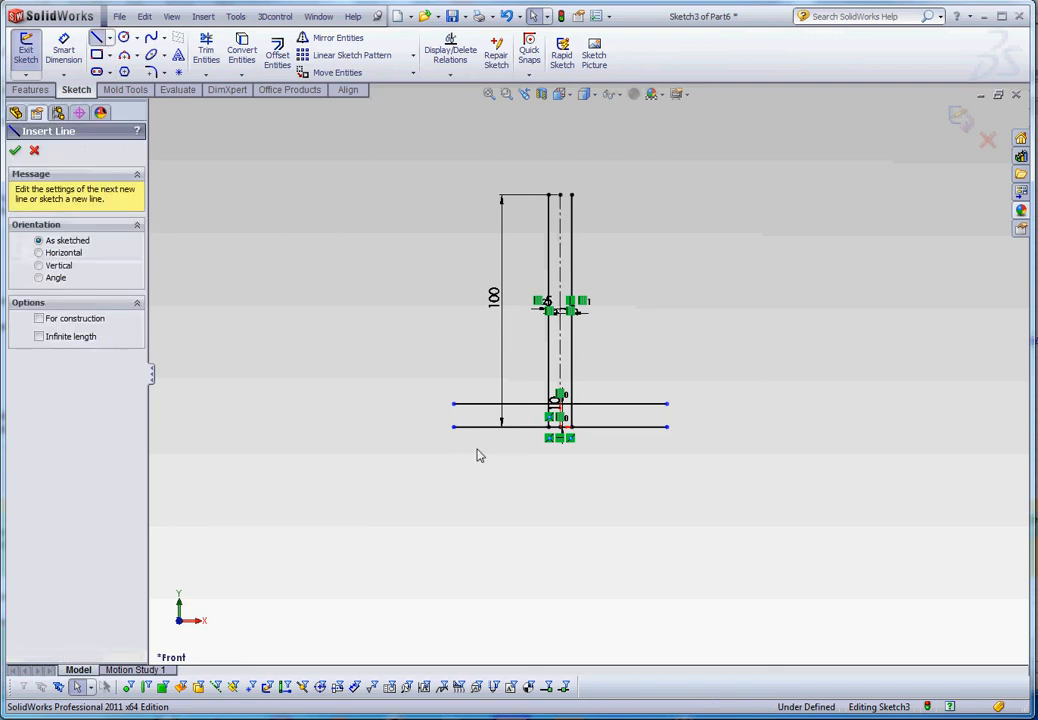
drag(454, 404, 454, 427)
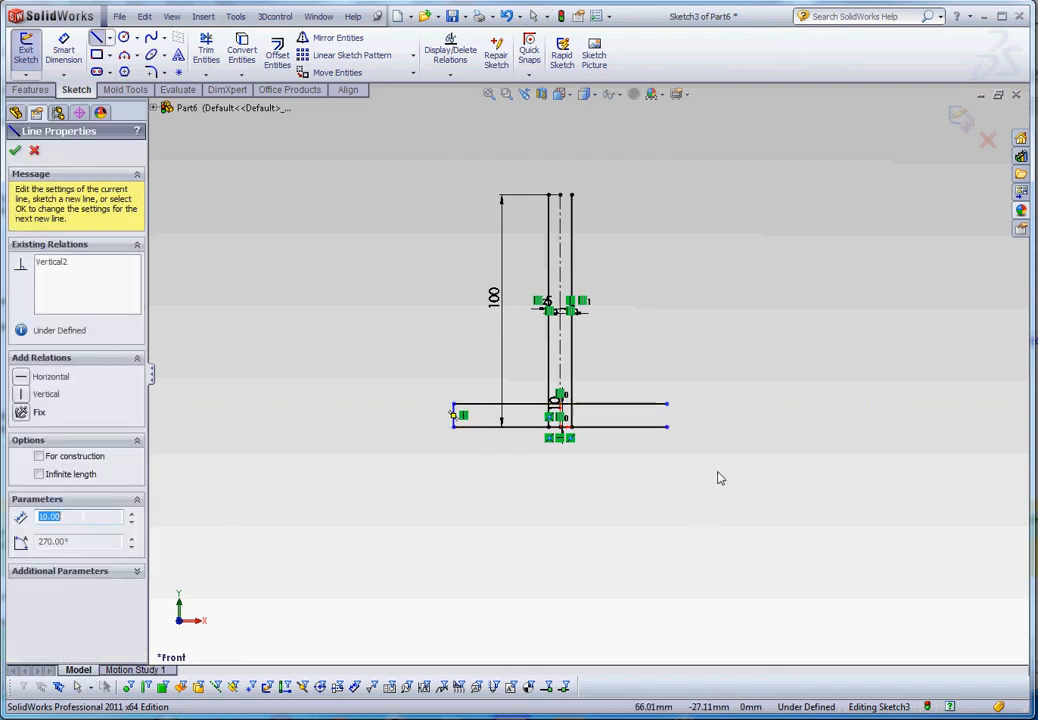
drag(667, 427, 667, 404)
drag(549, 195, 571, 195)
key(Escape)
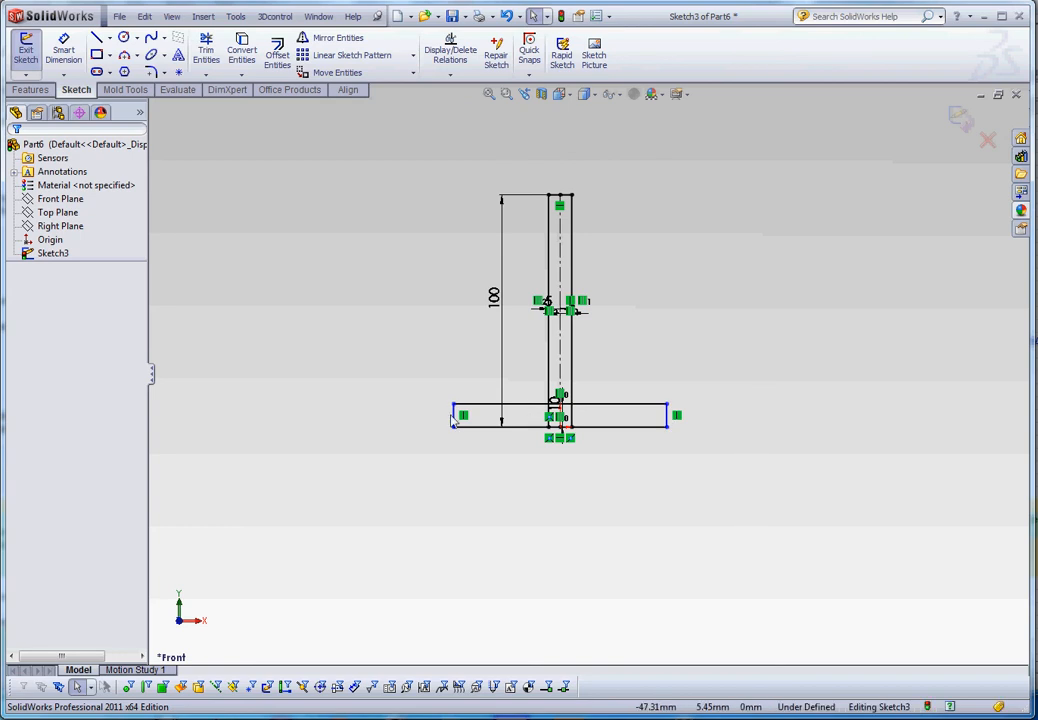
Dimension the base's bottom line to a length of 75 mm
click(68, 48)
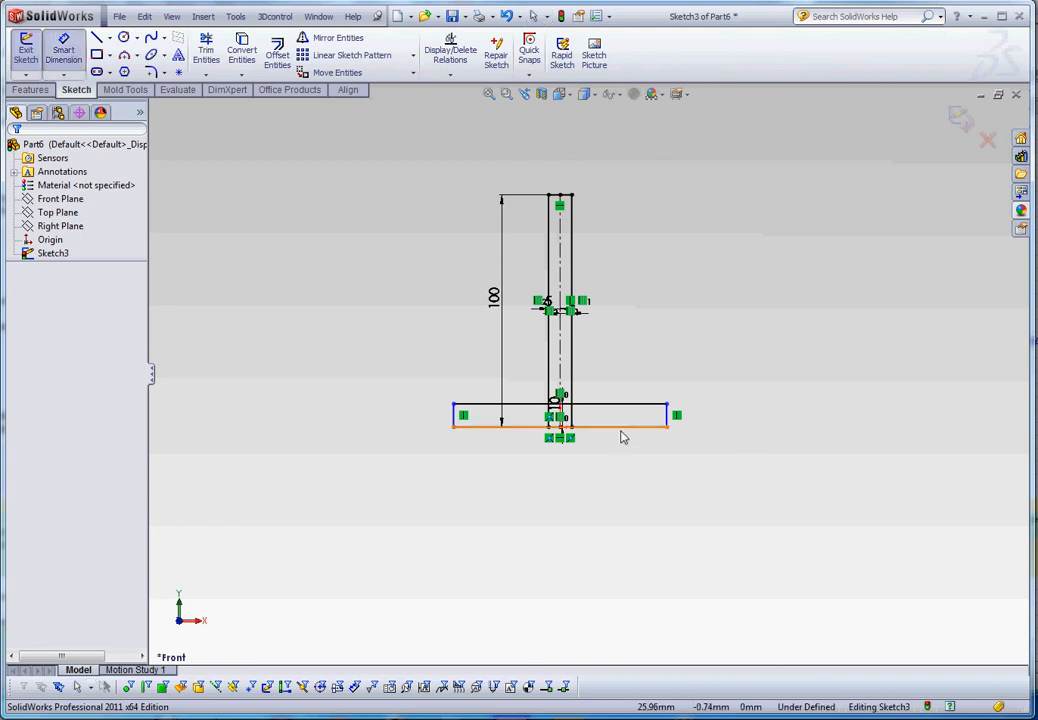
click(621, 427)
click(575, 468)
text(75)
key(Return)
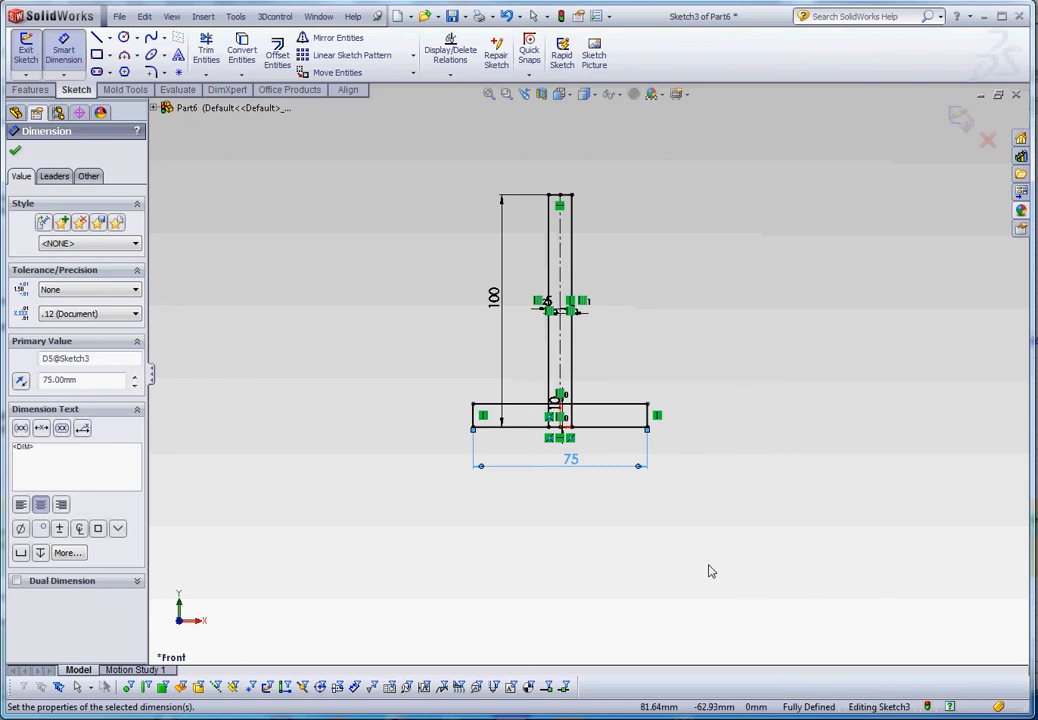
click(774, 587)
Power-trim the overlapping line segments where the vertical strip crosses the base, leaving a single open junction around the centerline
scroll(554, 436, up, 3)
scroll(558, 398, down, 8)
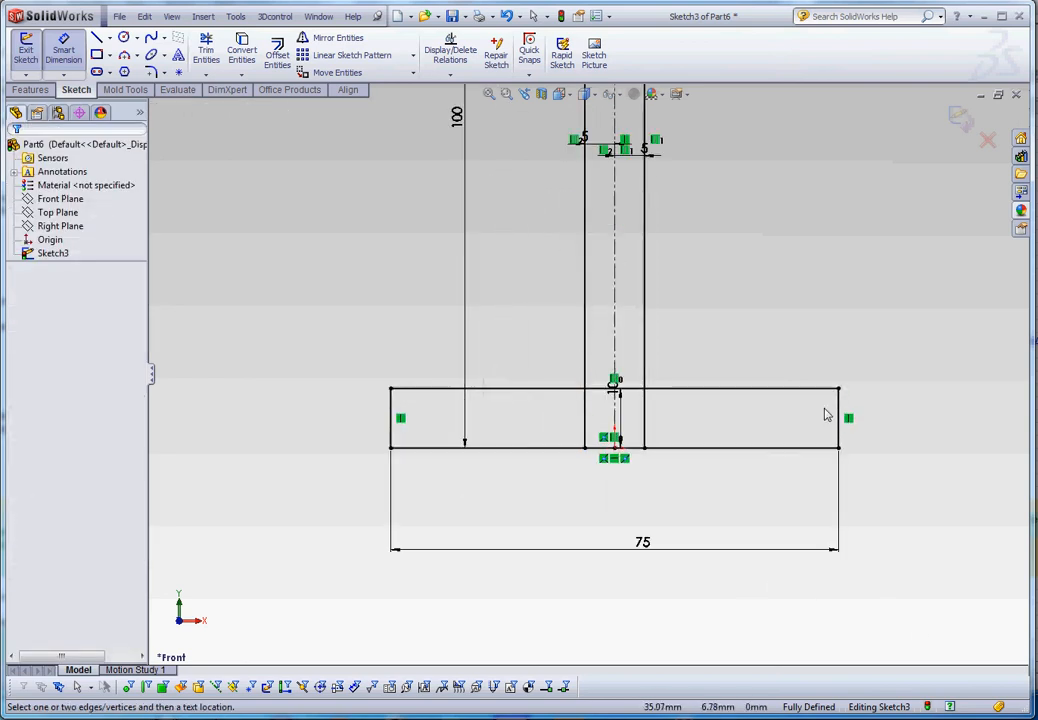
scroll(656, 396, down, 4)
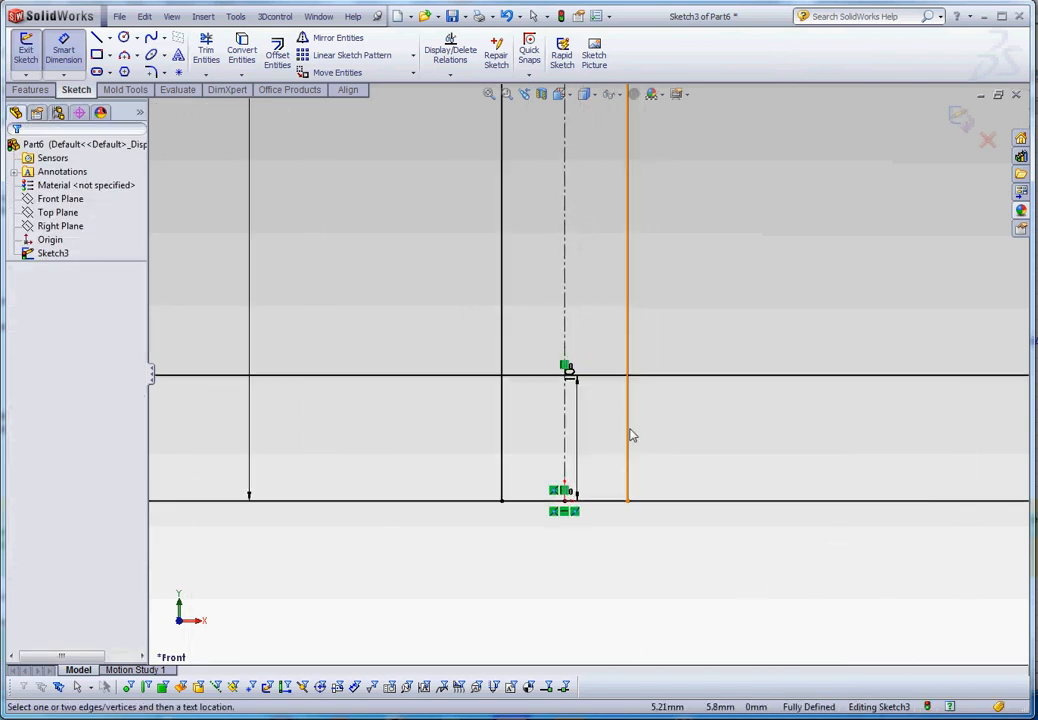
scroll(690, 505, up, 6)
scroll(605, 278, up, 3)
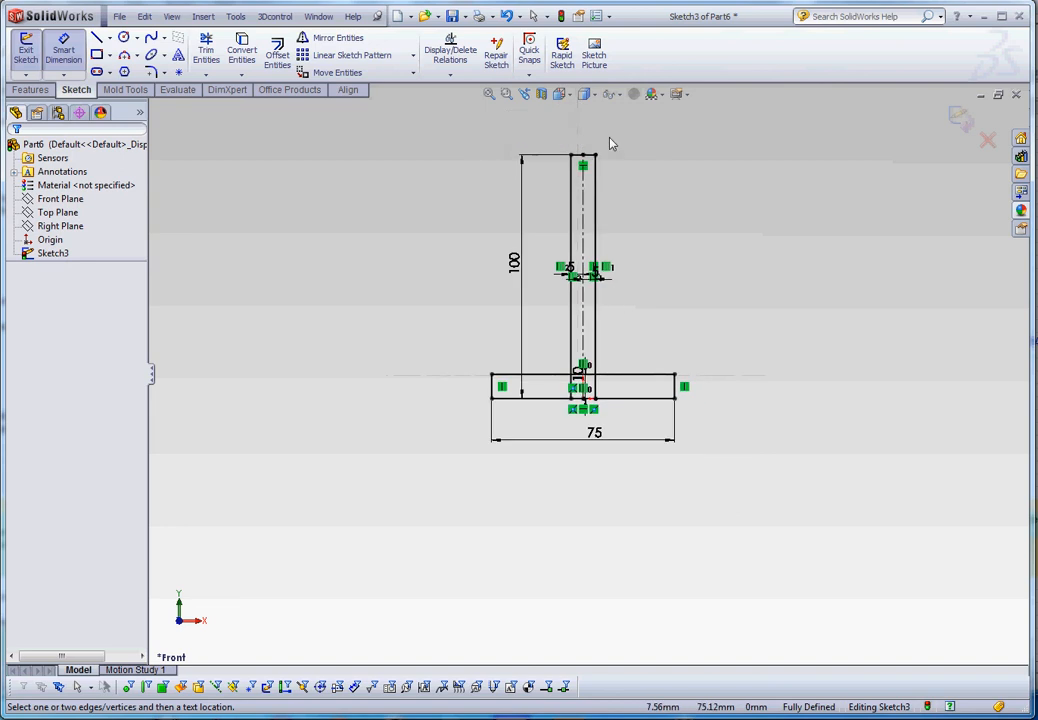
scroll(602, 141, down, 2)
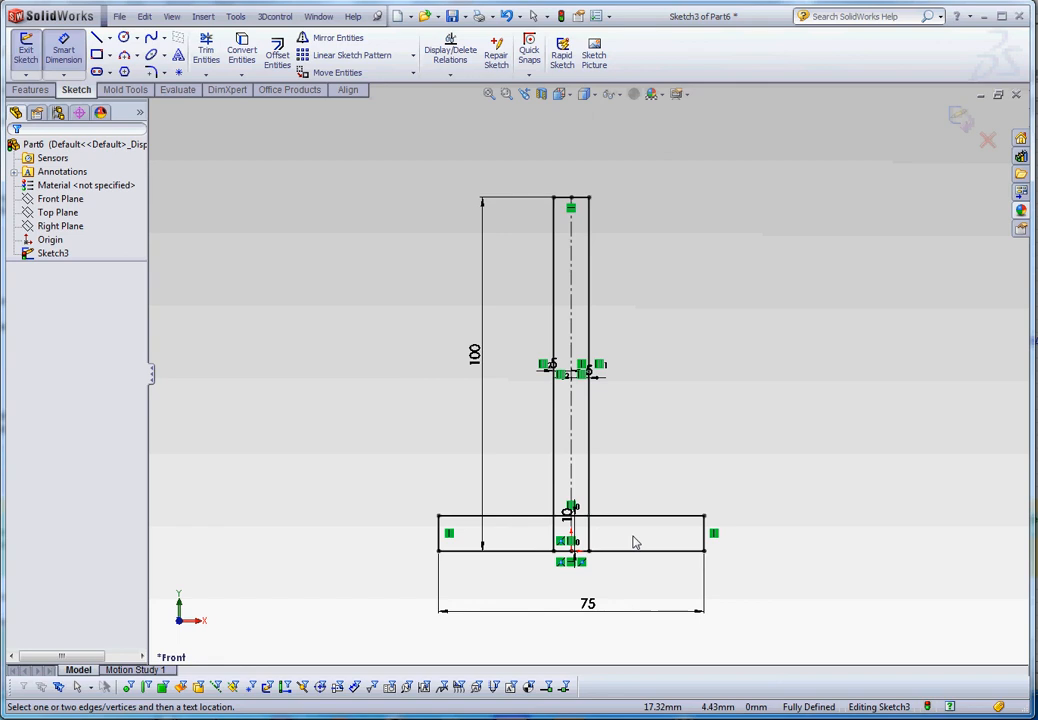
scroll(549, 514, down, 3)
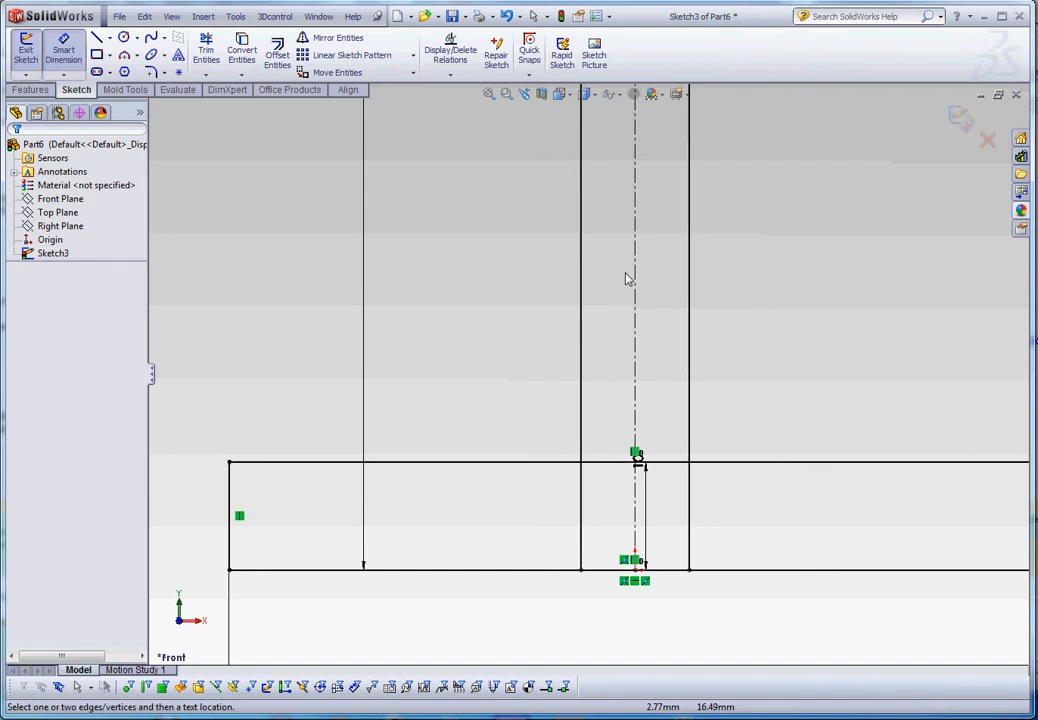
click(207, 48)
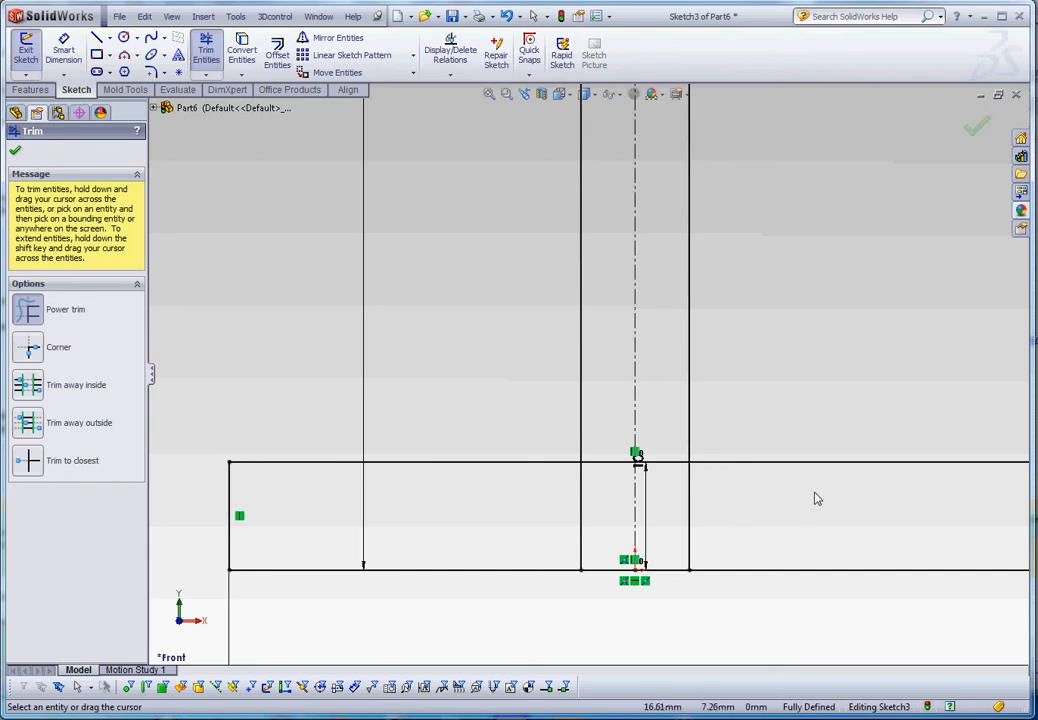
mouse_move(811, 493)
mouse_down()
mouse_move(723, 491)
mouse_move(780, 521)
mouse_move(836, 521)
mouse_move(760, 528)
mouse_move(783, 512)
mouse_move(766, 502)
mouse_move(801, 504)
mouse_move(720, 530)
mouse_move(676, 527)
mouse_up()
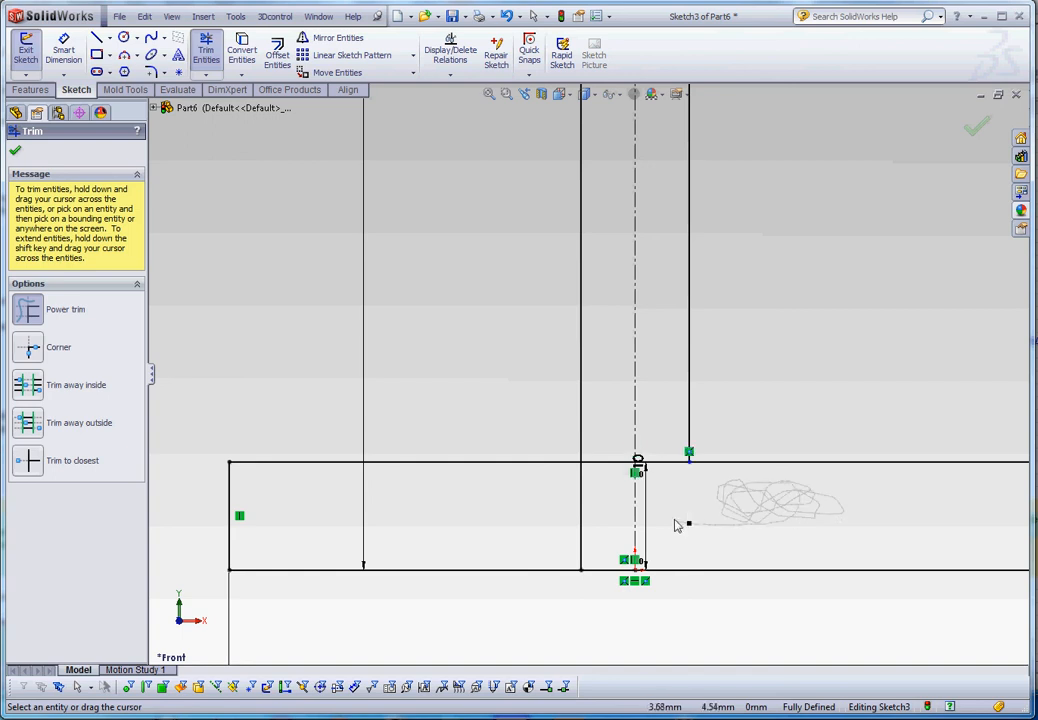
drag(672, 452, 672, 437)
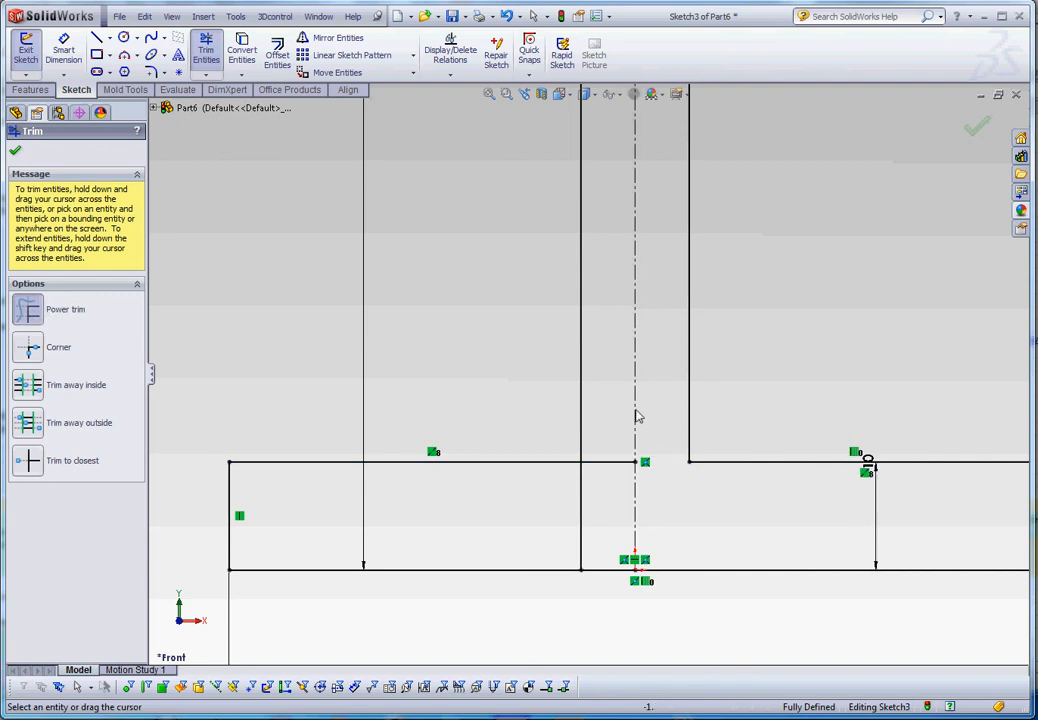
drag(612, 421, 605, 501)
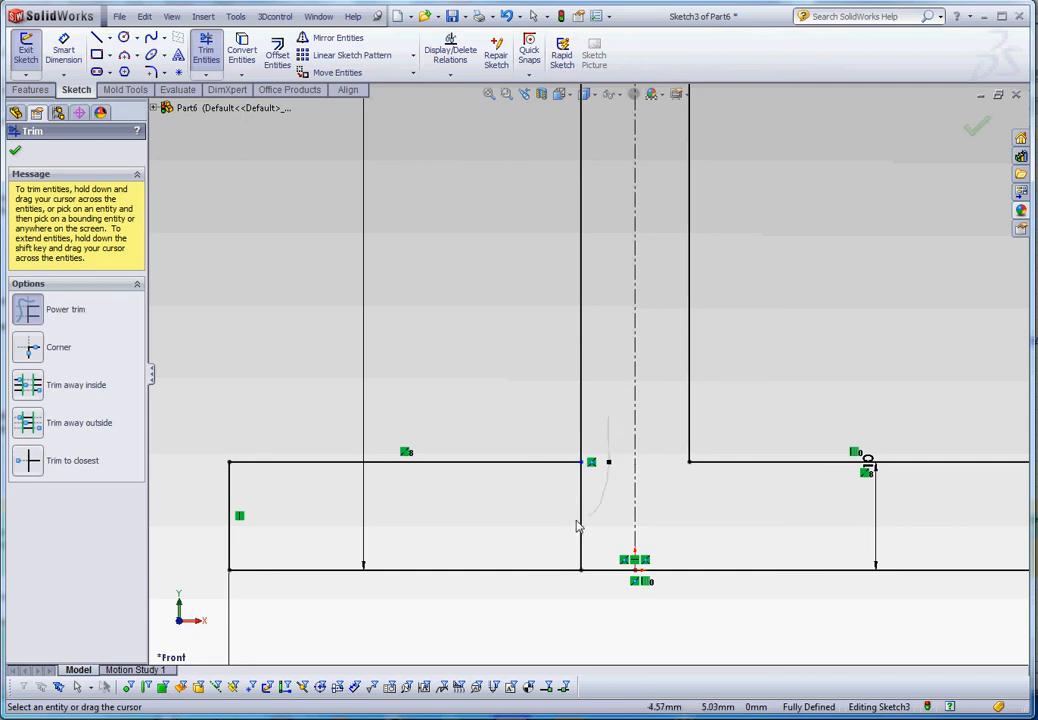
key(f)
scroll(614, 343, up, 3)
scroll(616, 350, down, 4)
scroll(622, 331, up, 2)
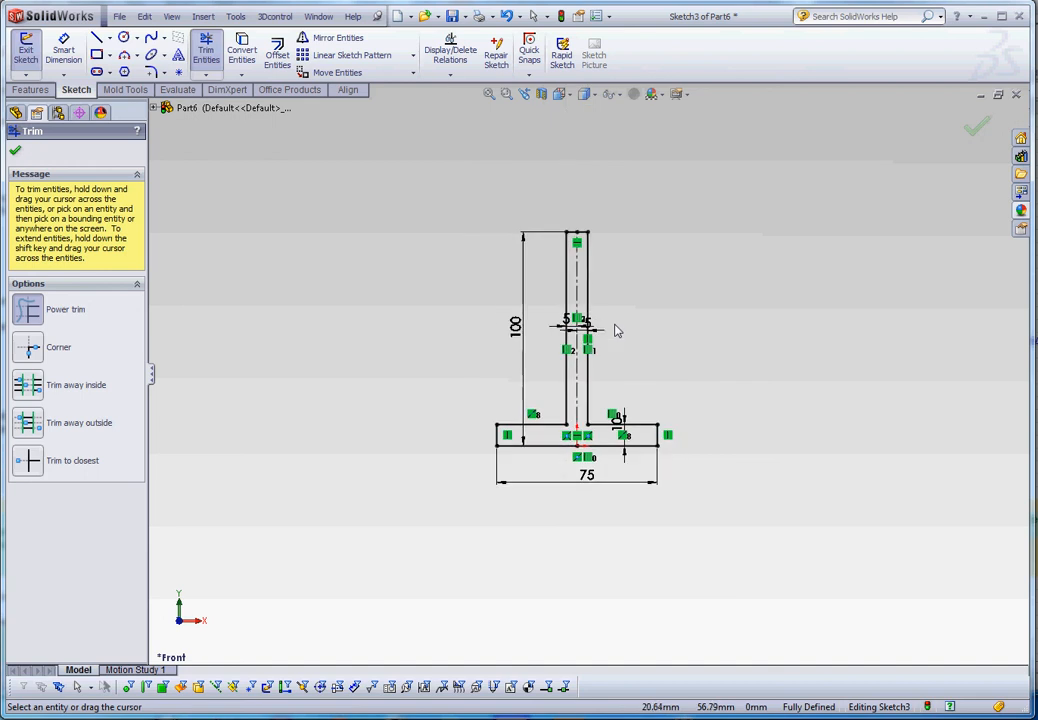
scroll(622, 331, down, 4)
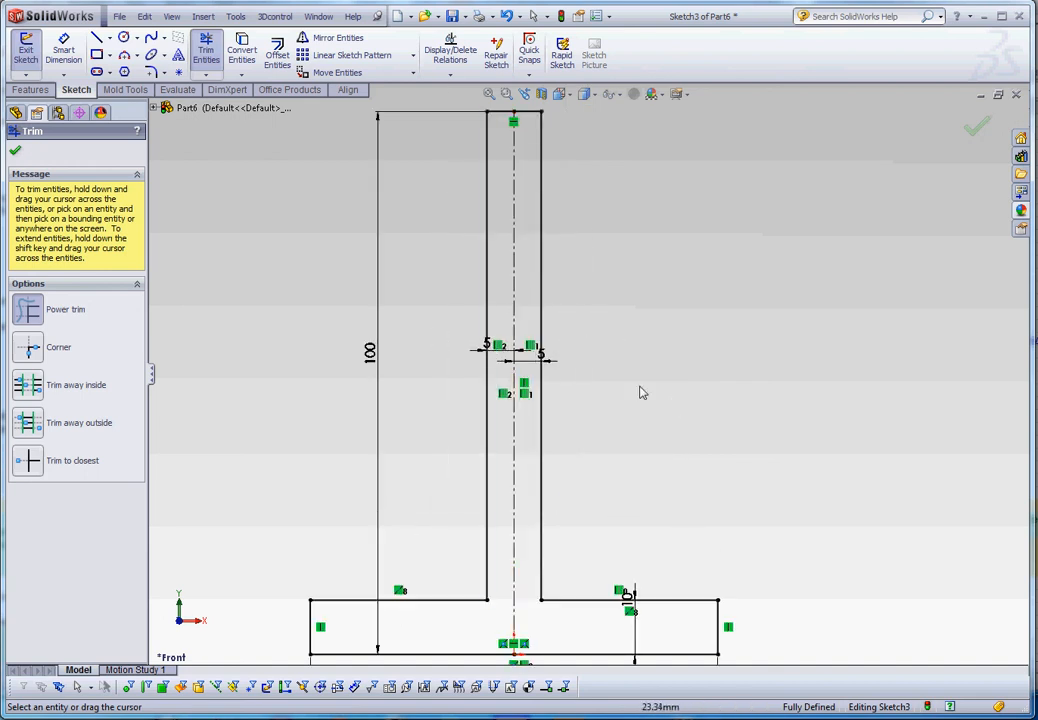
click(543, 354)
click(578, 352)
key(Escape)
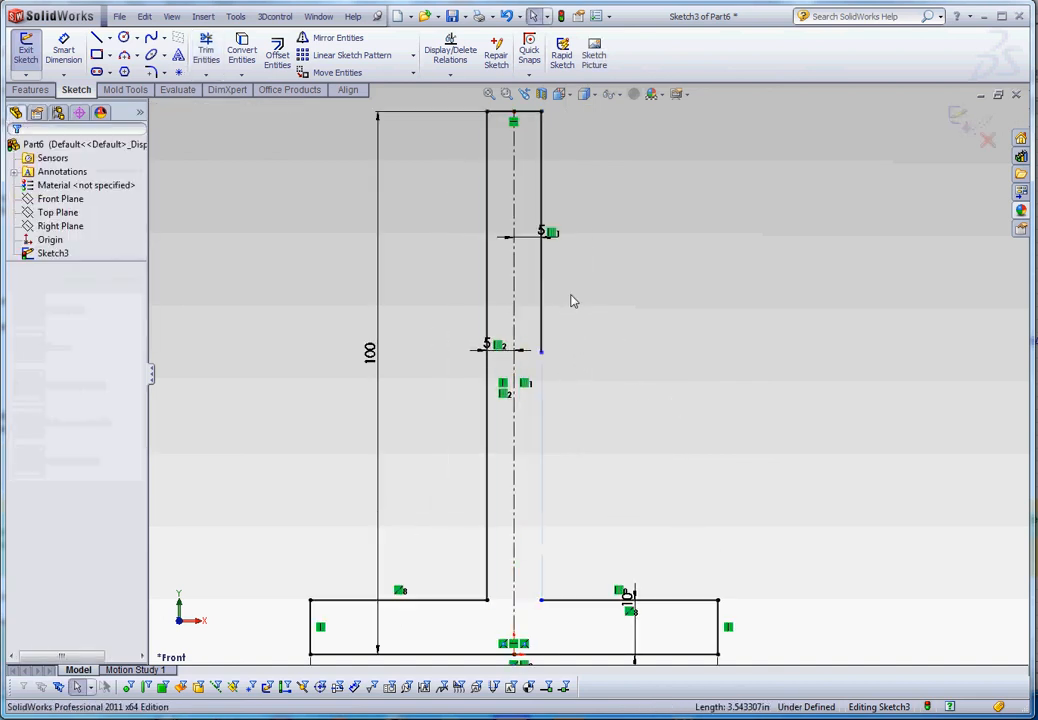
key(ctrl+z)
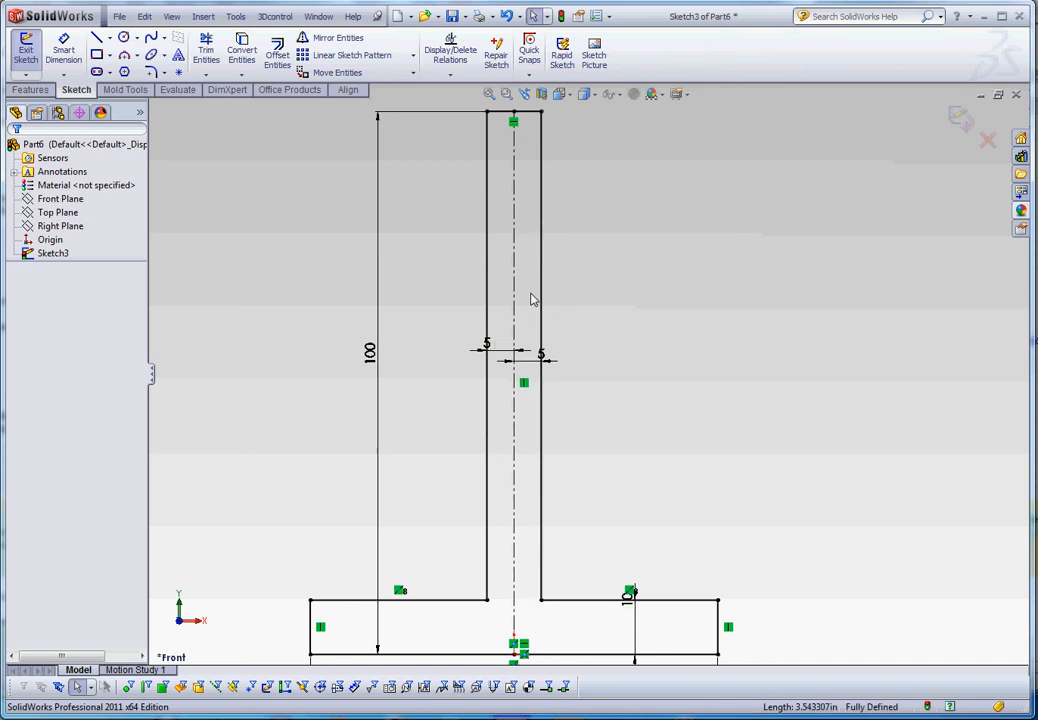
Delete both 5 mm offset dimensions between the centerline and the stem's sides
drag(534, 356, 597, 357)
click(614, 389)
click(598, 349)
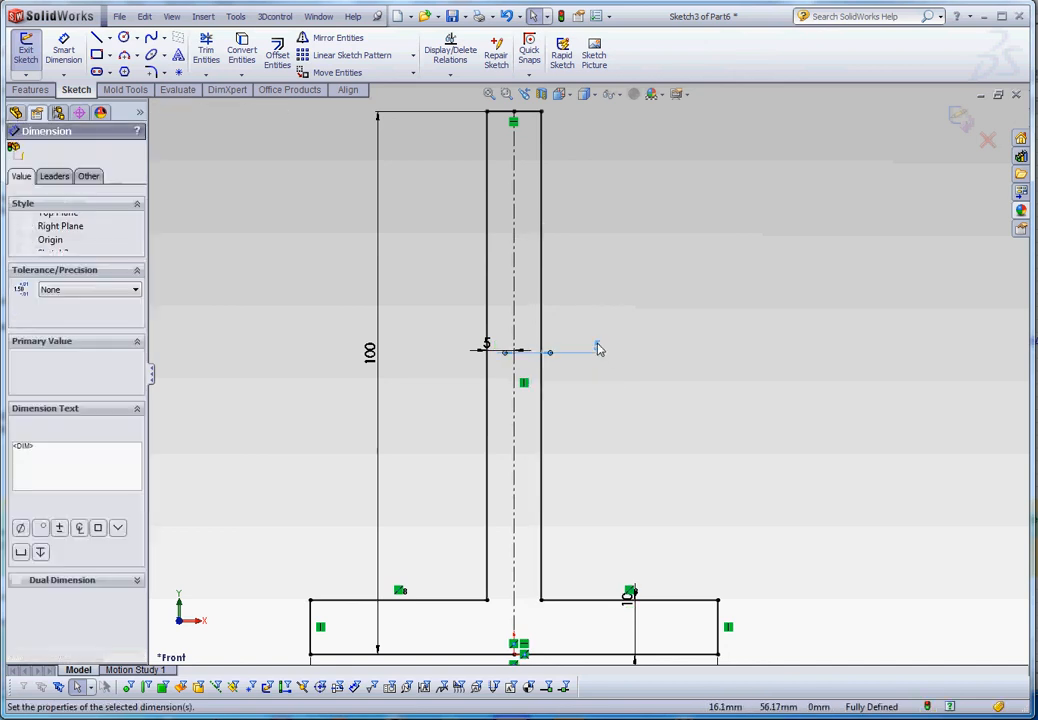
key(Delete)
key(Delete)
key(z)
key(z)
key(z)
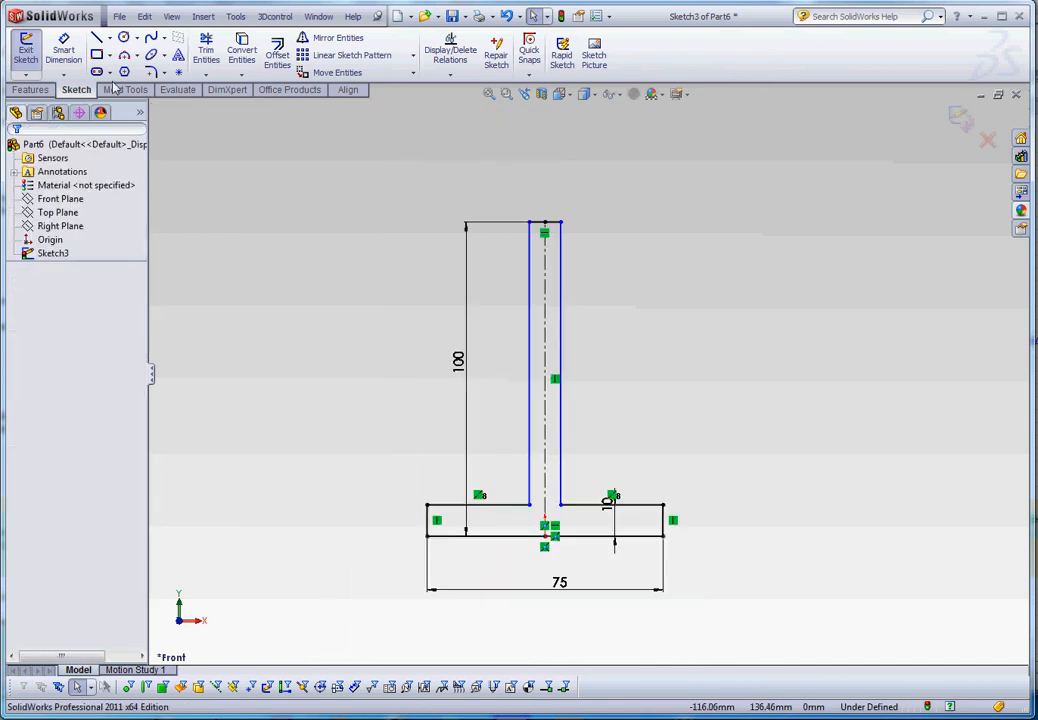
Dimension the stem's width between its two vertical lines as 10 mm, placing the value above the stem
click(63, 50)
click(561, 338)
click(530, 300)
click(653, 190)
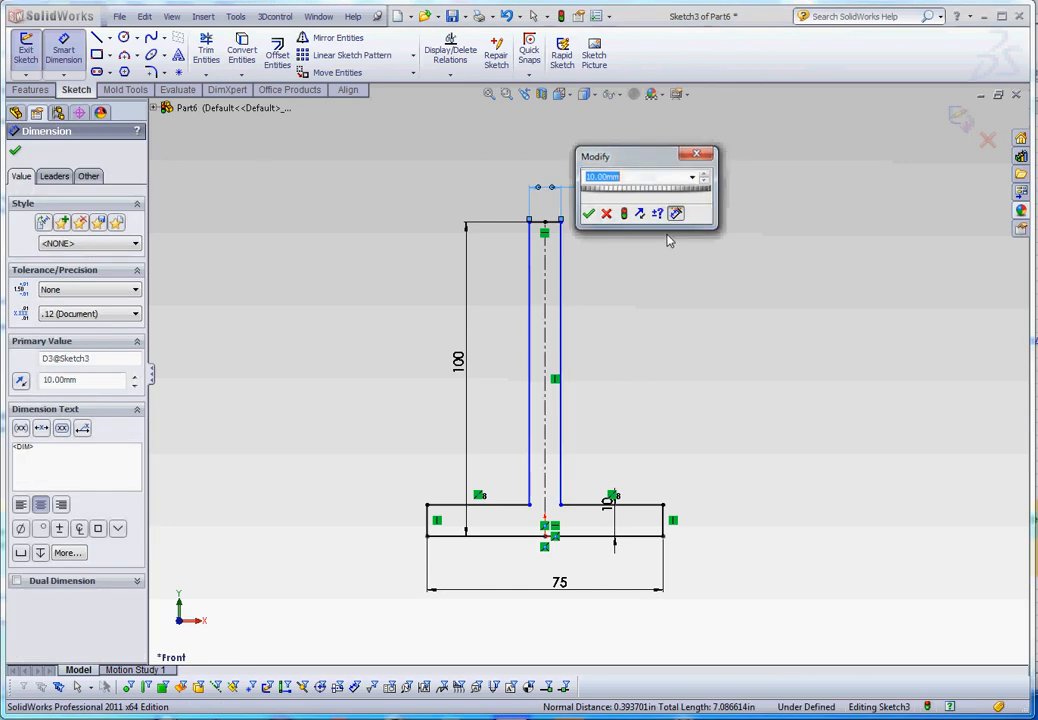
click(590, 212)
key(z)
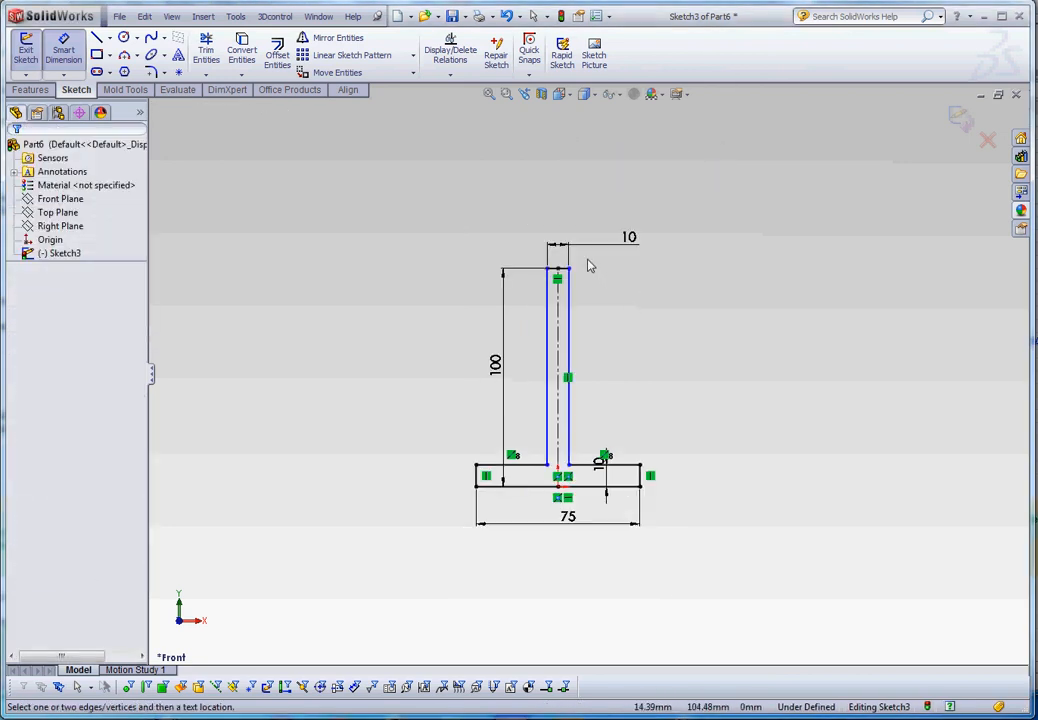
key(Escape)
Pull the stem's right-hand line away from the centerline to test whether the stem can still move sideways
scroll(575, 285, up, 5)
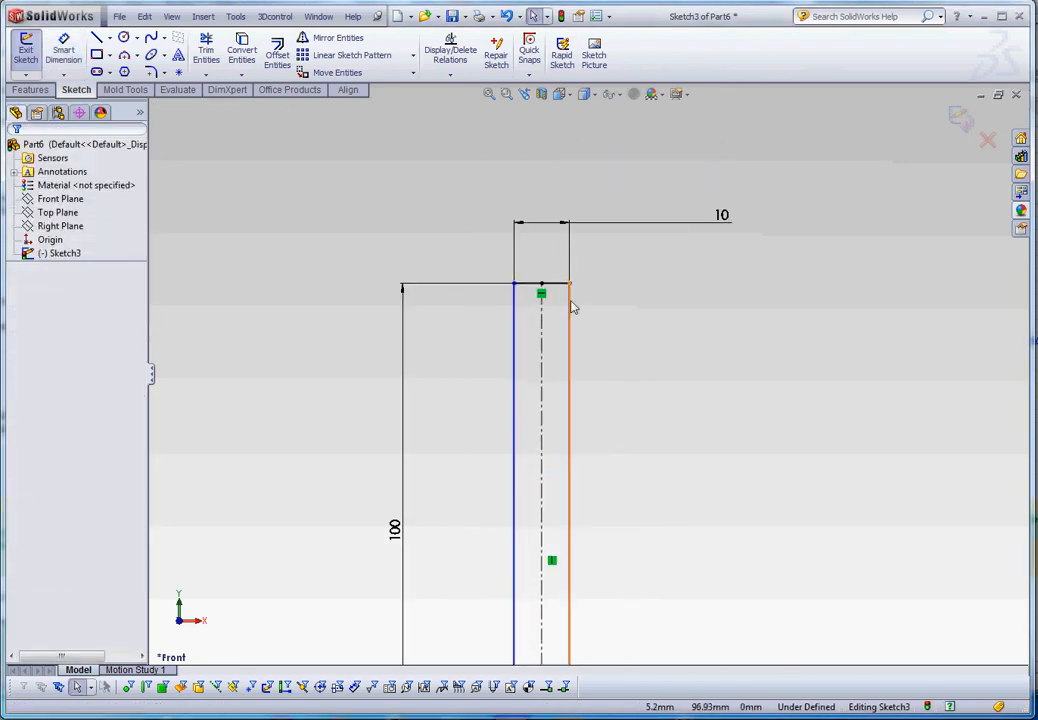
drag(570, 308, 630, 316)
scroll(670, 343, up, 6)
scroll(648, 456, down, 2)
scroll(600, 350, down, 2)
click(584, 301)
right_click(551, 271)
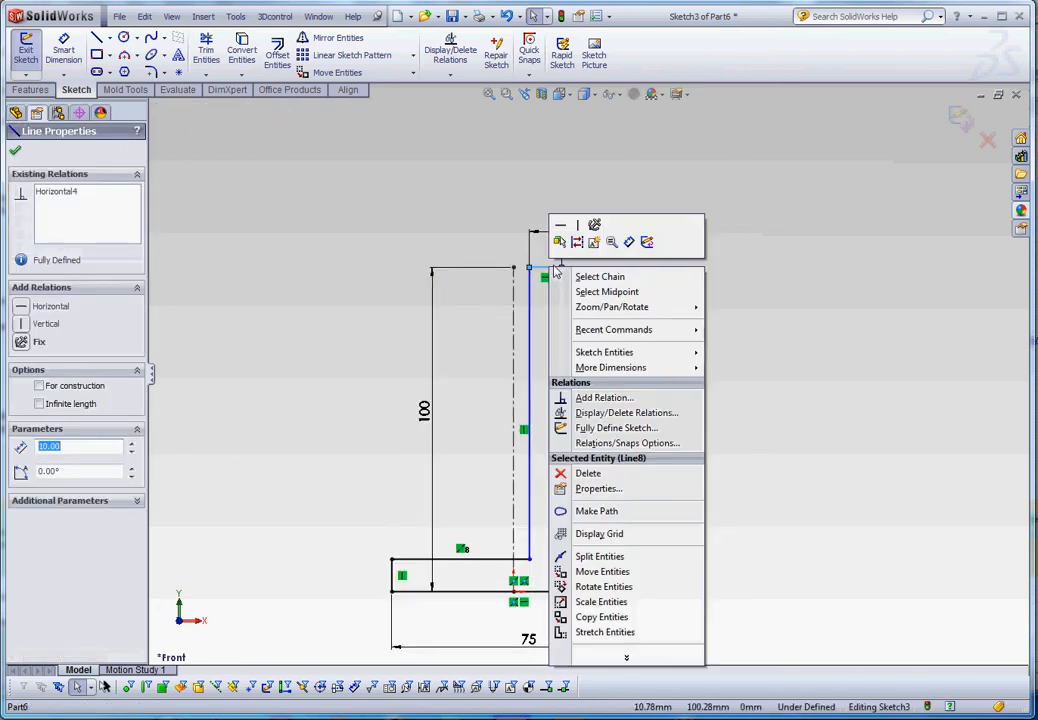
click(585, 291)
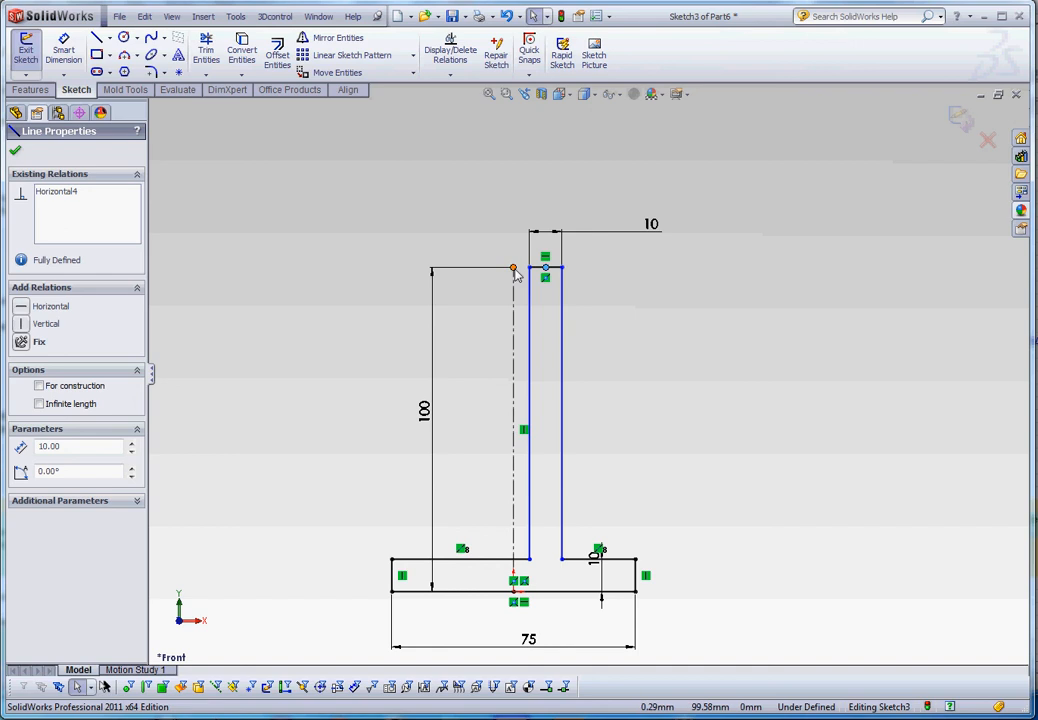
ctrl+click(513, 268)
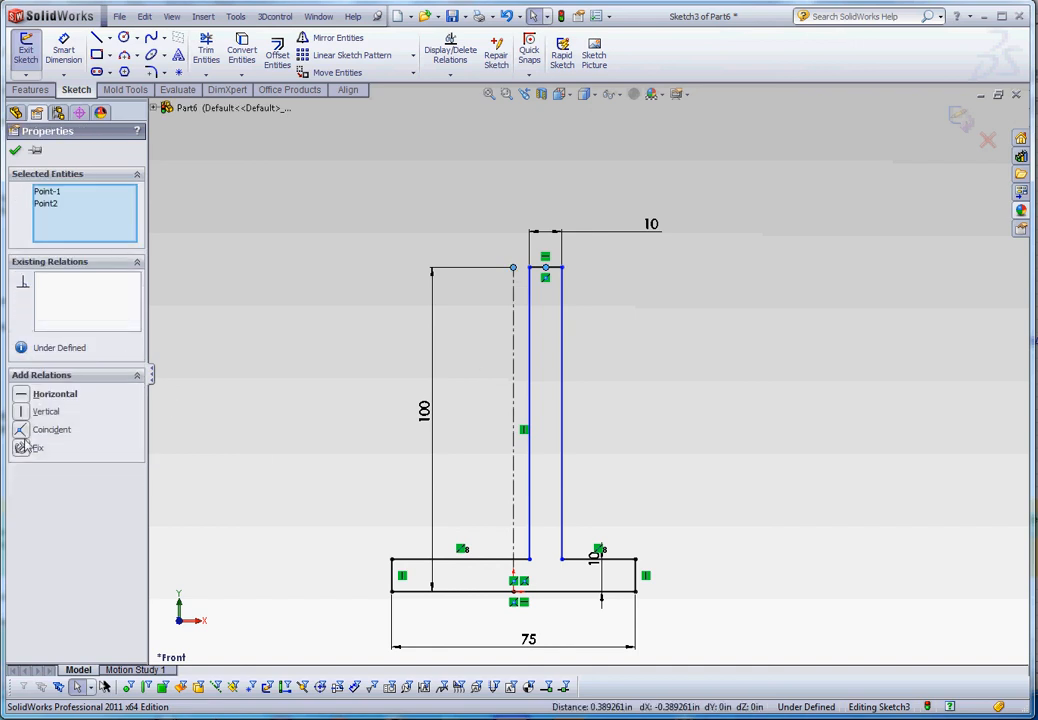
click(737, 420)
Make the midpoint of the stem's top line coincident with the centerline's upper endpoint
right_click(548, 268)
click(578, 295)
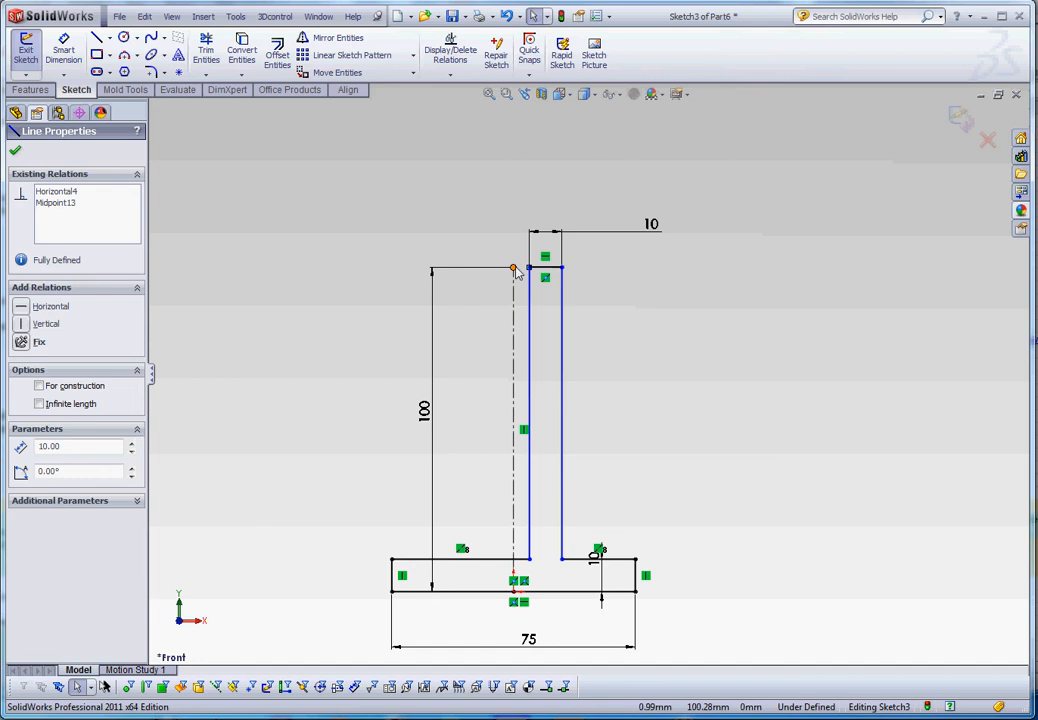
ctrl+click(513, 268)
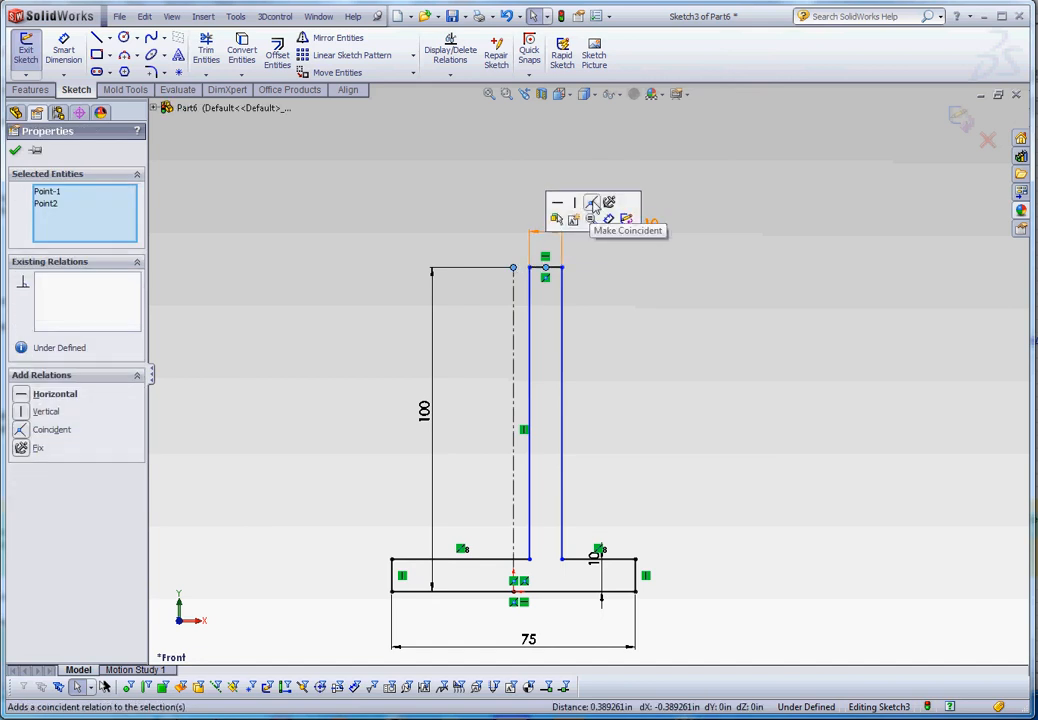
click(592, 204)
click(604, 198)
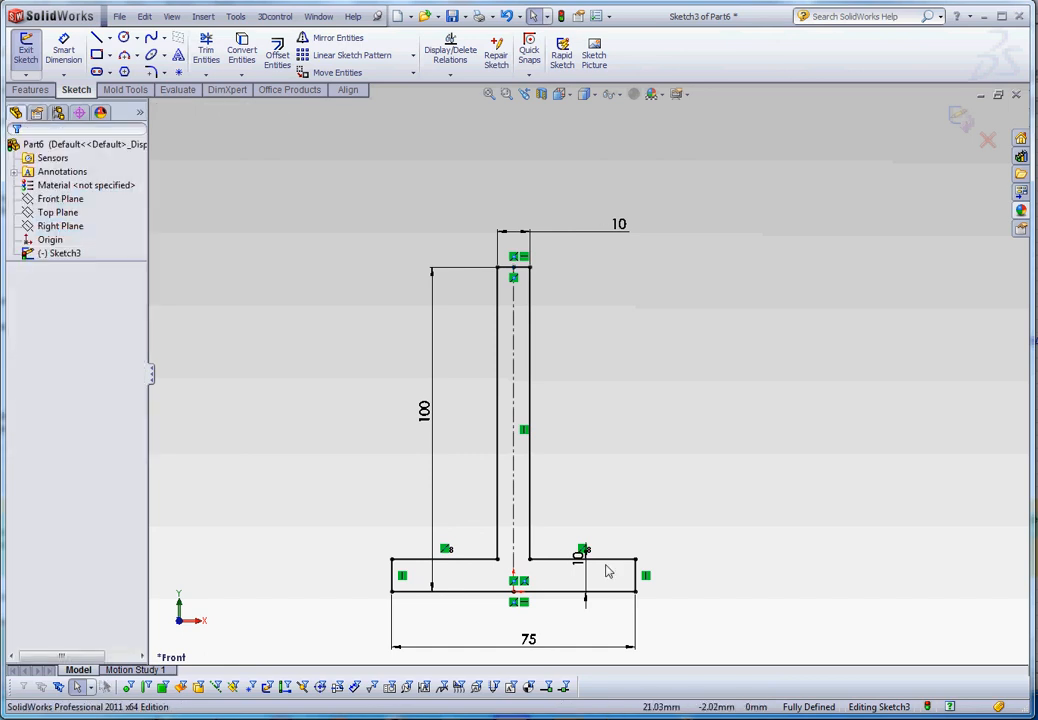
Delete the 10 mm thickness dimension of the base
drag(578, 555, 624, 534)
drag(646, 479, 602, 487)
click(628, 498)
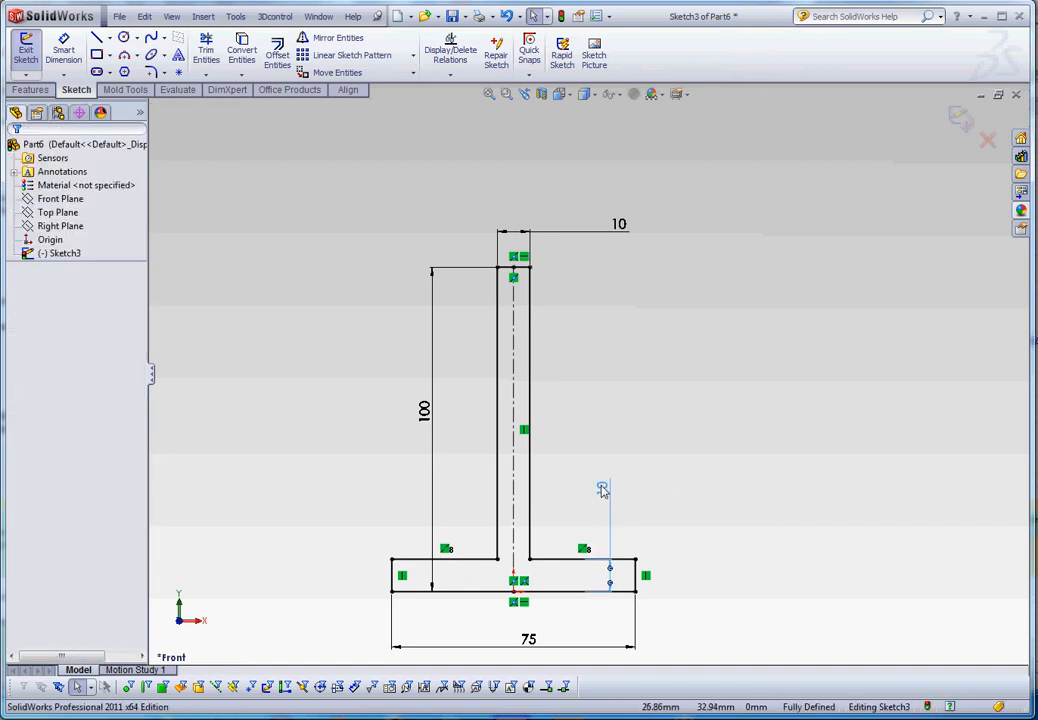
click(602, 489)
key(Delete)
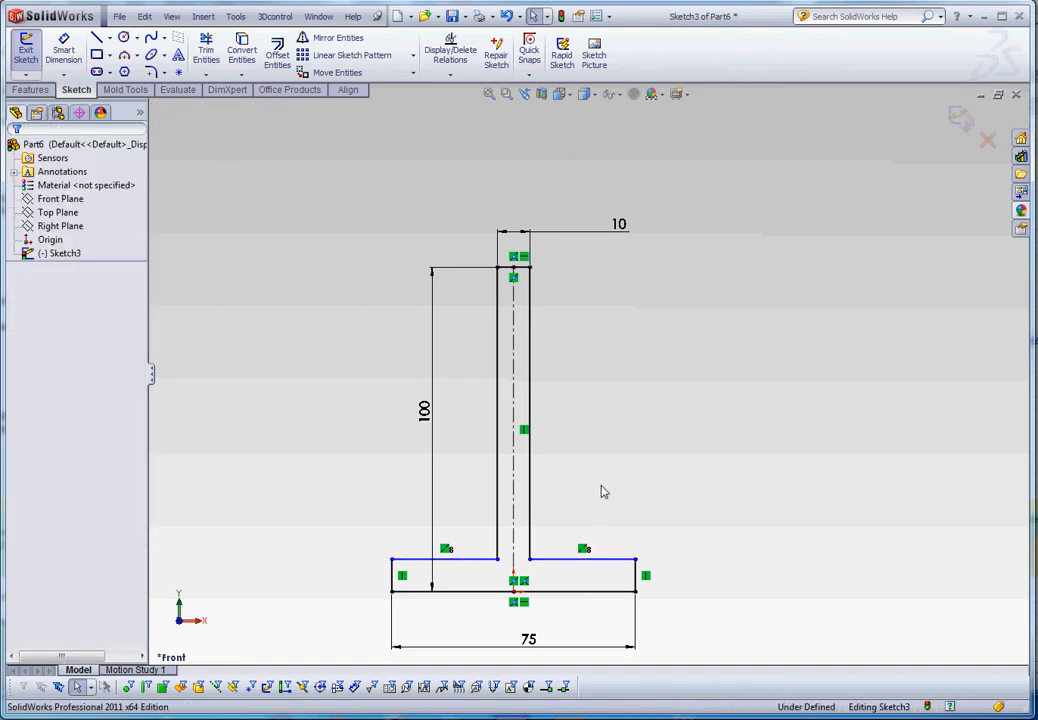
Apply an equal relation between the base's right-hand end line and the stem's top line
click(637, 576)
ctrl+click(509, 267)
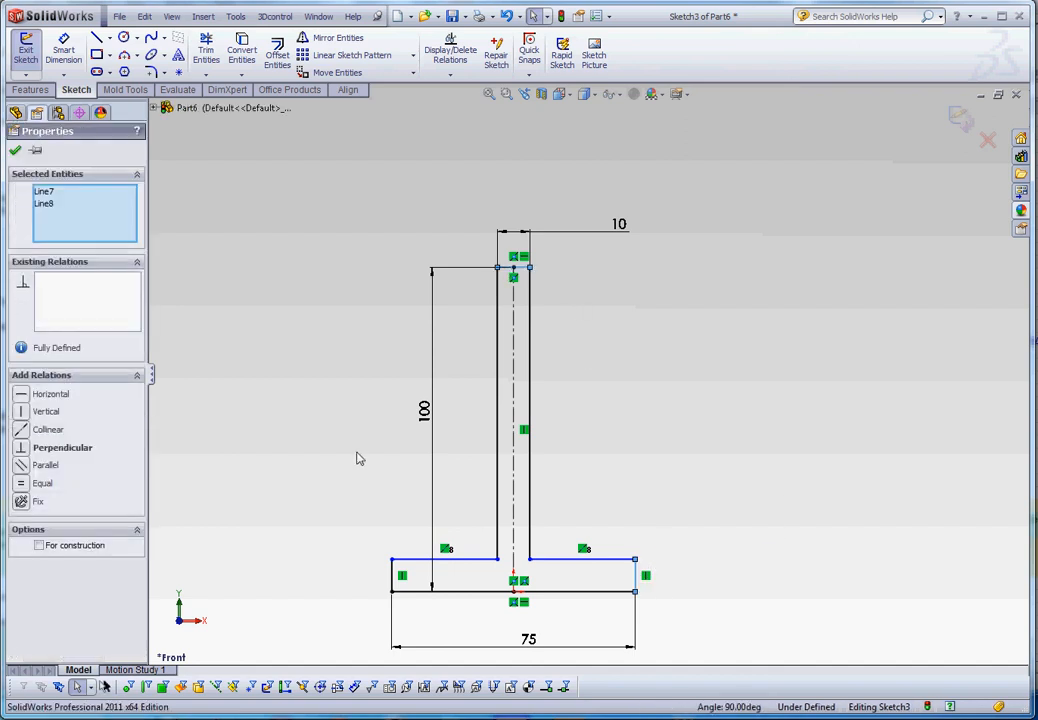
click(22, 484)
click(683, 421)
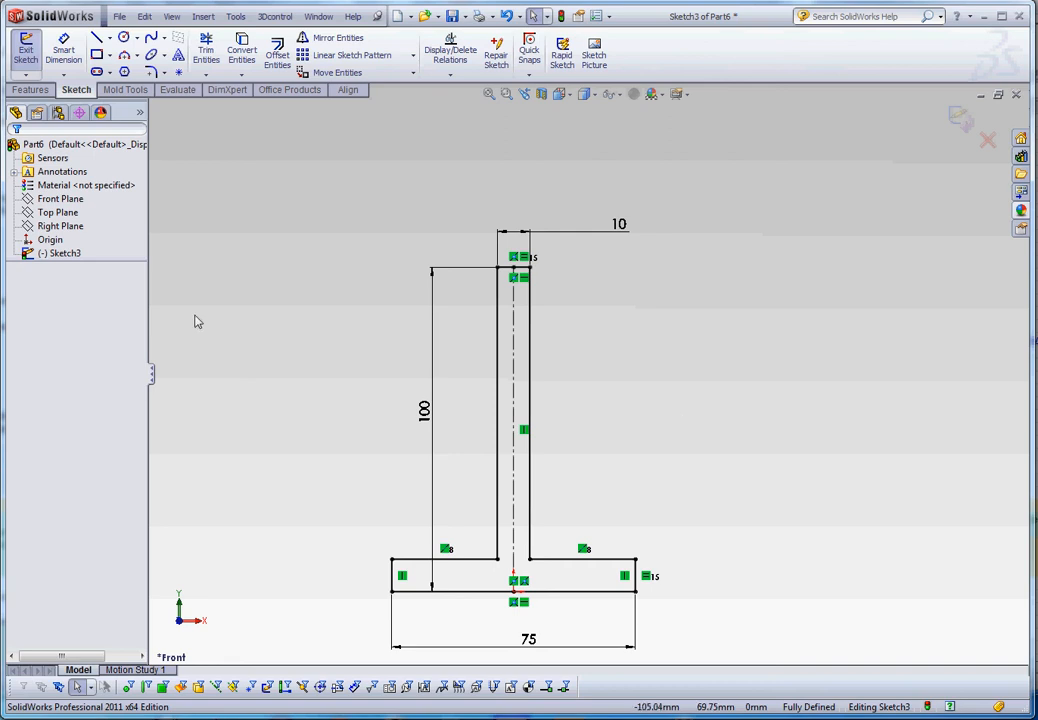
Extrude the inverted-T profile as a Mid Plane boss with a depth of 250 mm
click(30, 89)
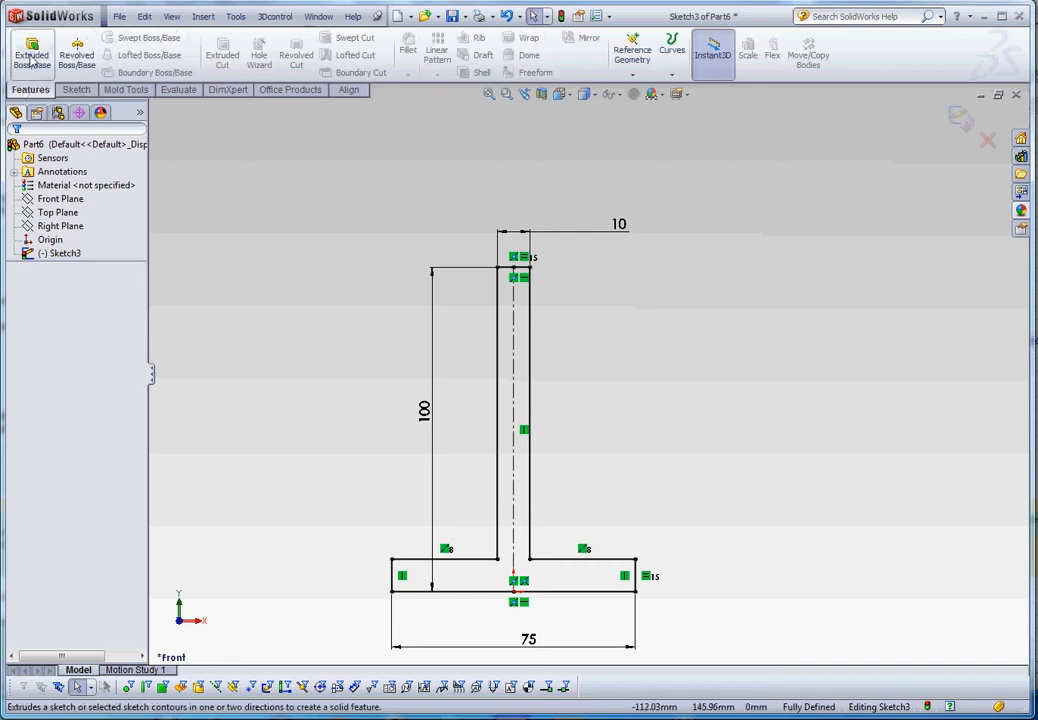
click(32, 52)
click(89, 237)
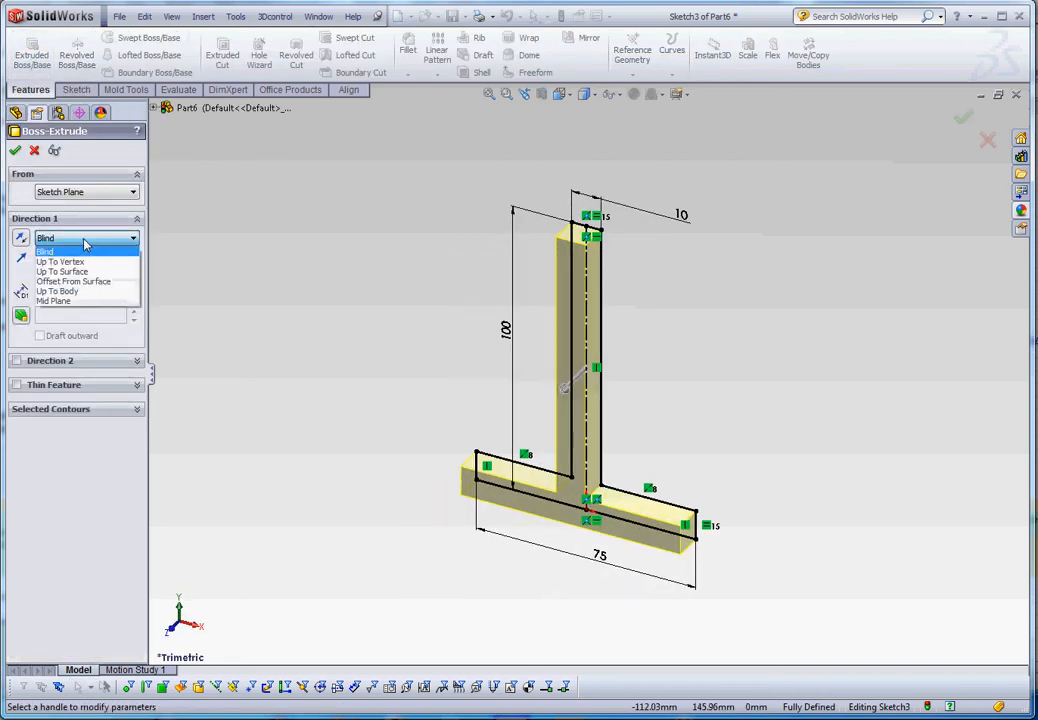
click(84, 300)
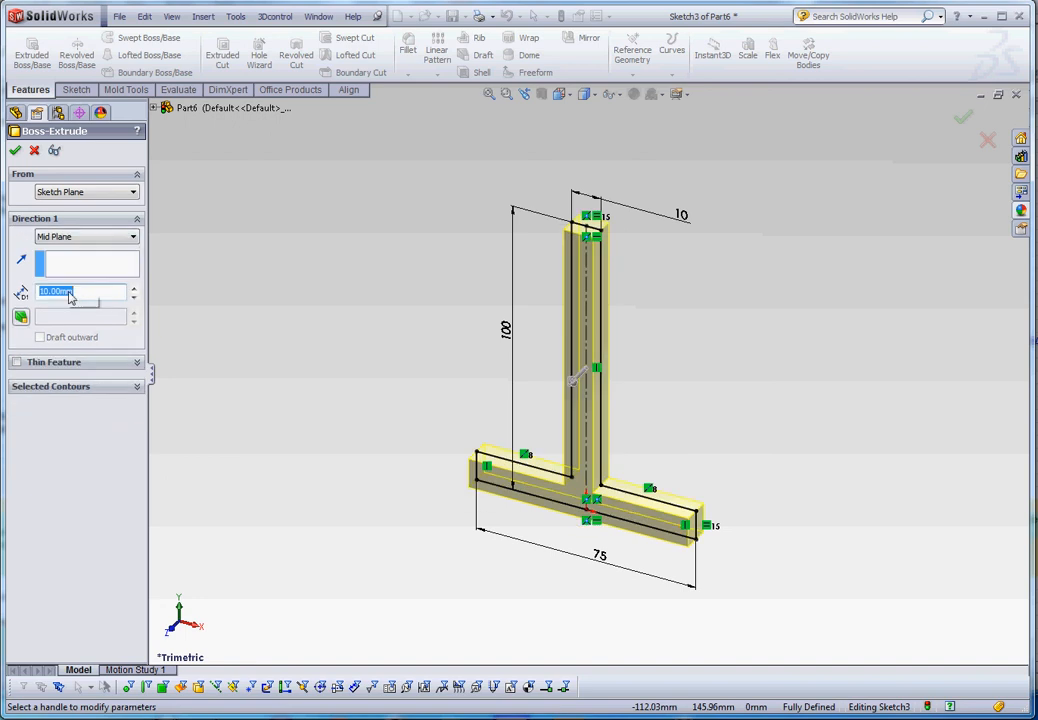
text(250)
key(Return)
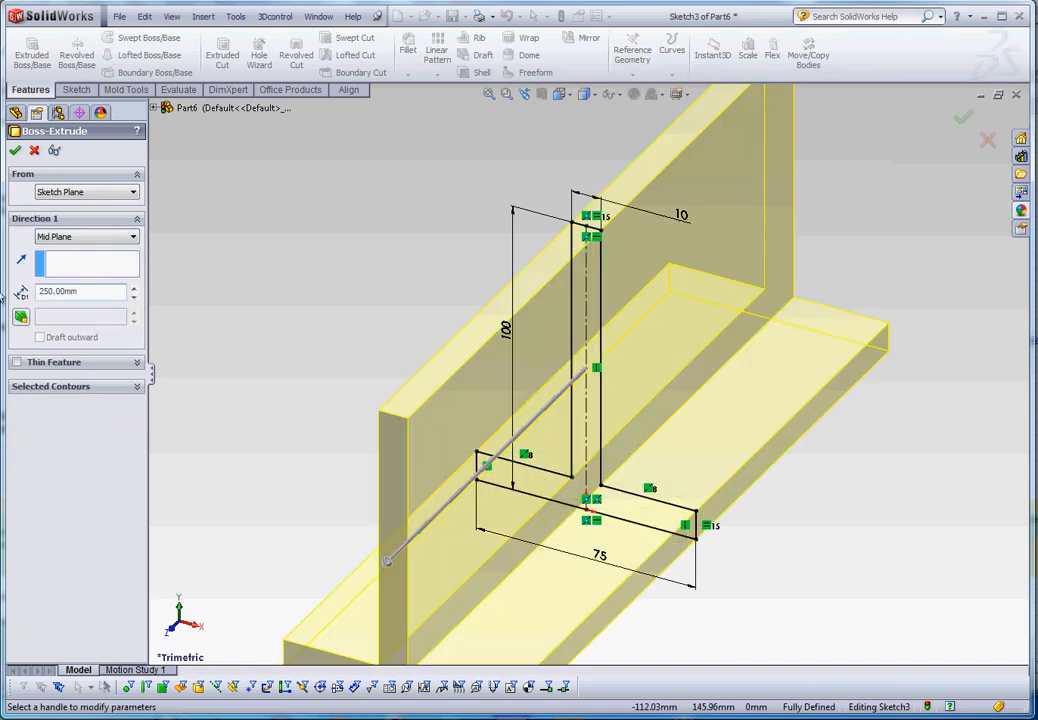
click(15, 150)
key(f)
scroll(512, 324, down, 2)
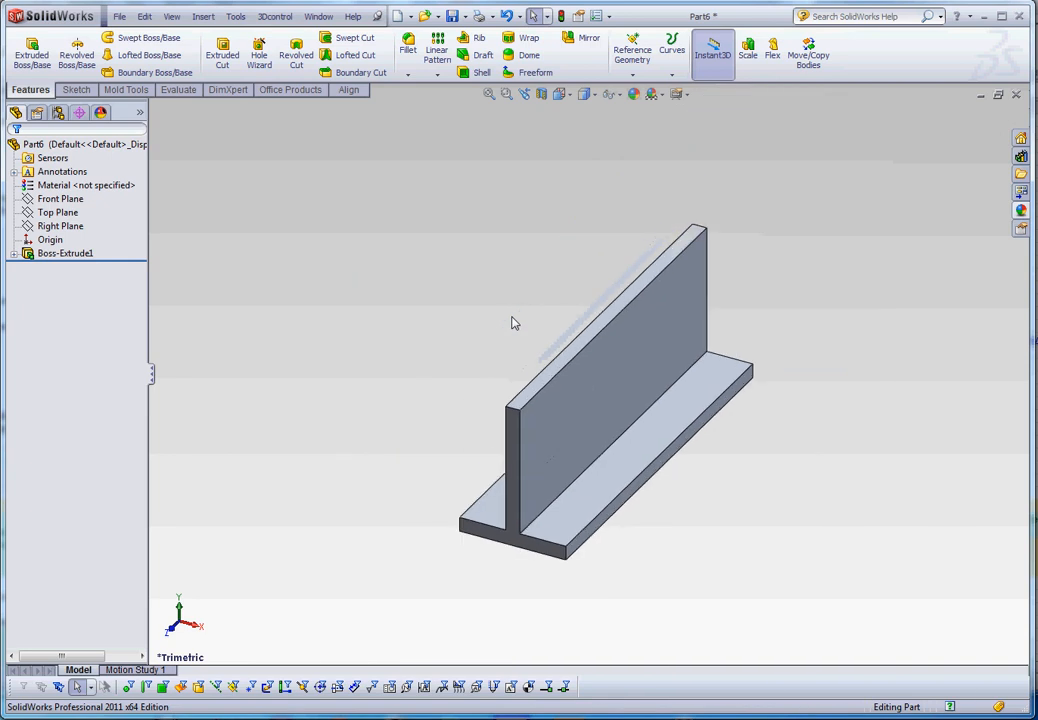